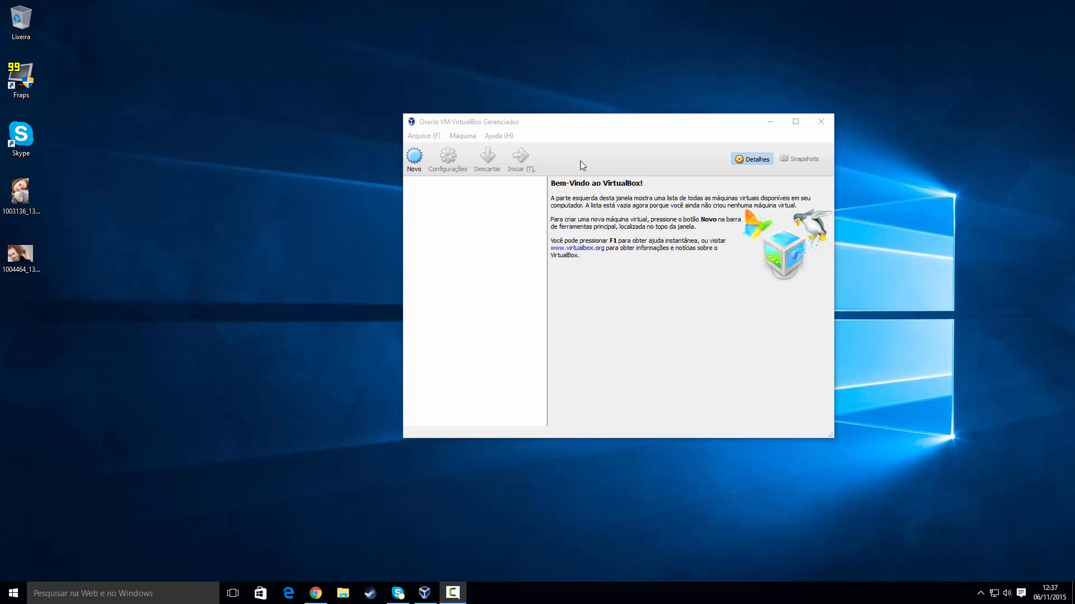
# Step: Confirm in Chrome's Downloads list that debian-8.2.0-amd64-DVD-1.iso finished, then return to VirtualBox Manager
pyautogui.moveTo(584, 128); pyautogui.dragTo(579, 101)
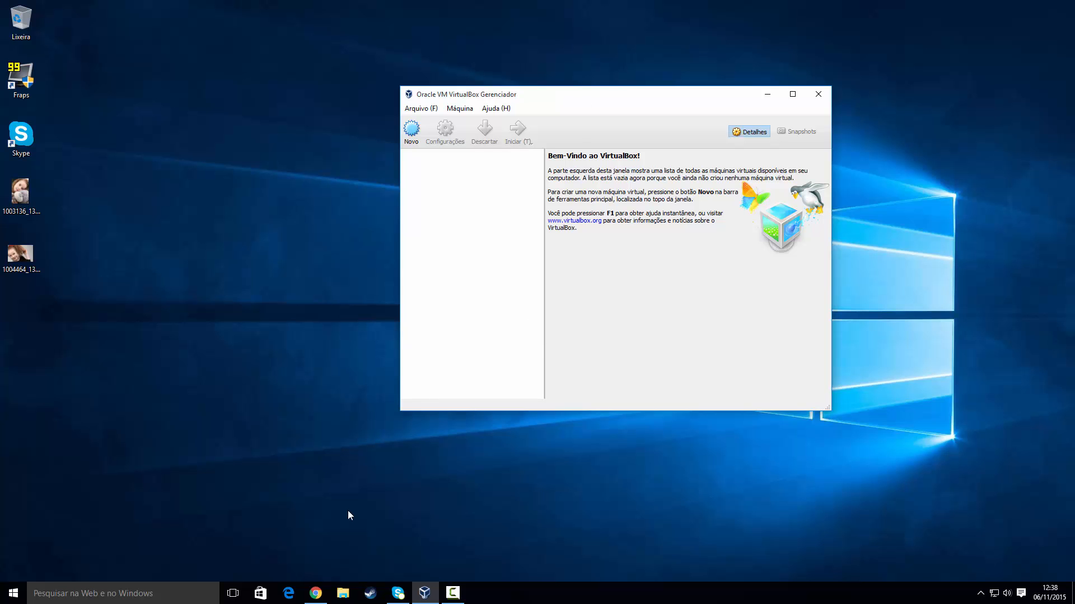
pyautogui.click(316, 593)
pyautogui.click(384, 7)
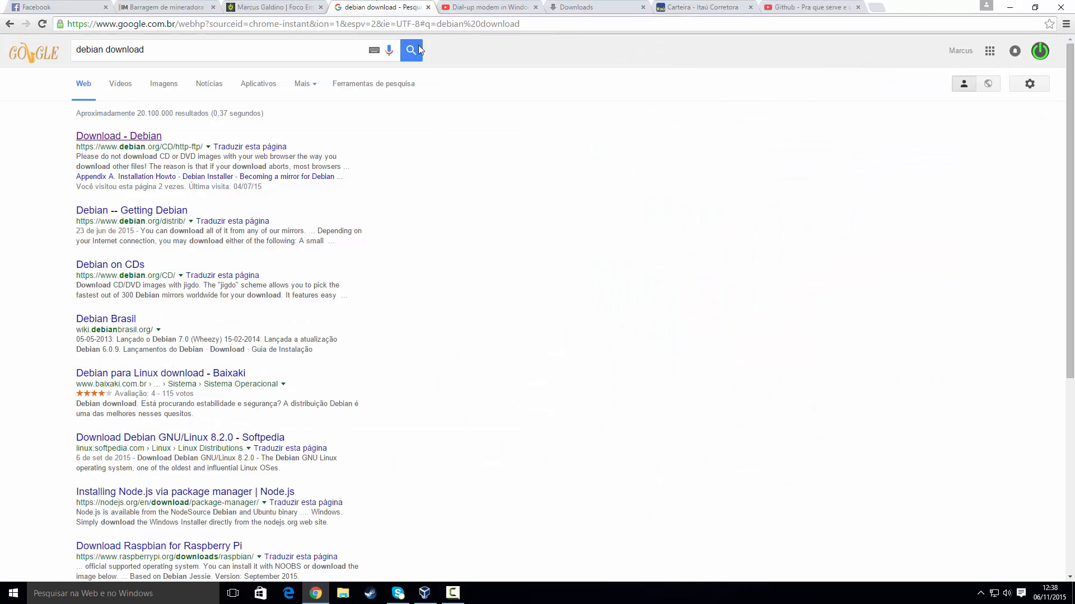
pyautogui.click(564, 12)
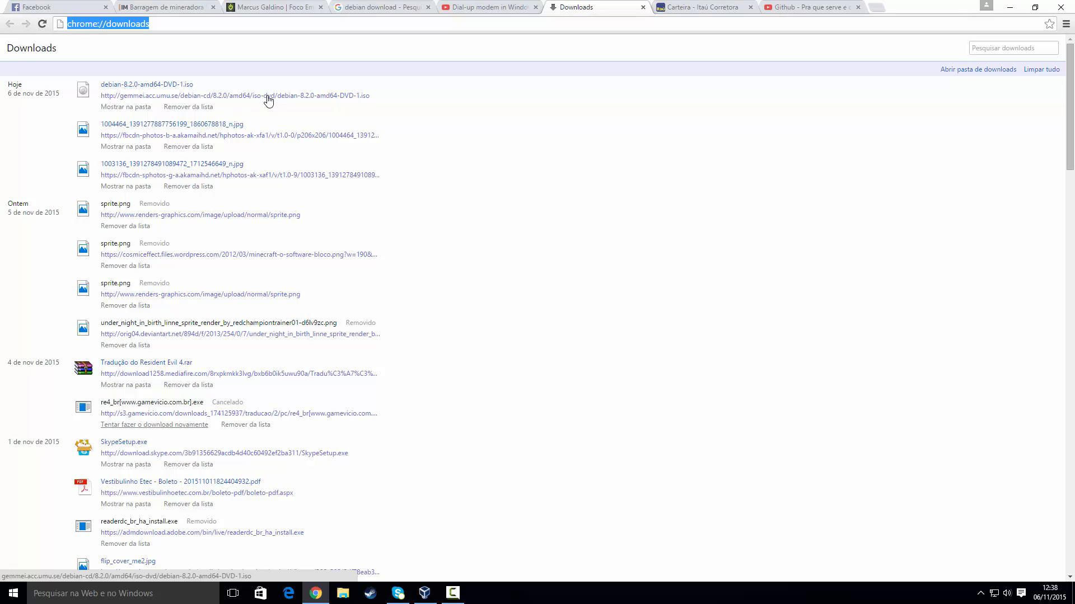
pyautogui.click(424, 594)
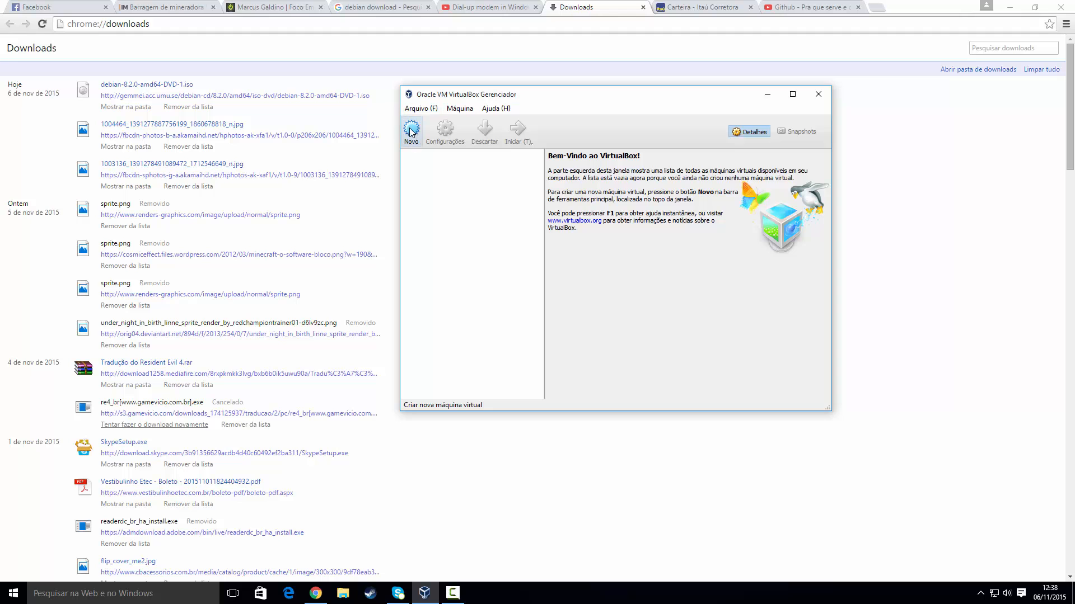
# Step: Create a new machine named Debian, type Linux, version Debian (64-bit), and advance to memory size
pyautogui.moveTo(494, 96); pyautogui.dragTo(431, 115)
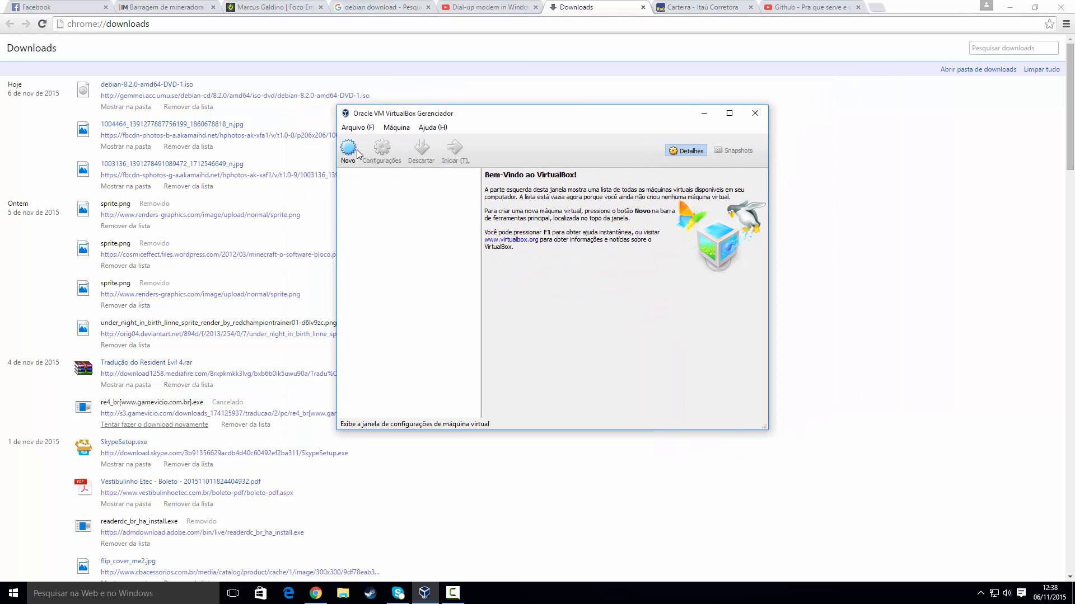
pyautogui.click(348, 147)
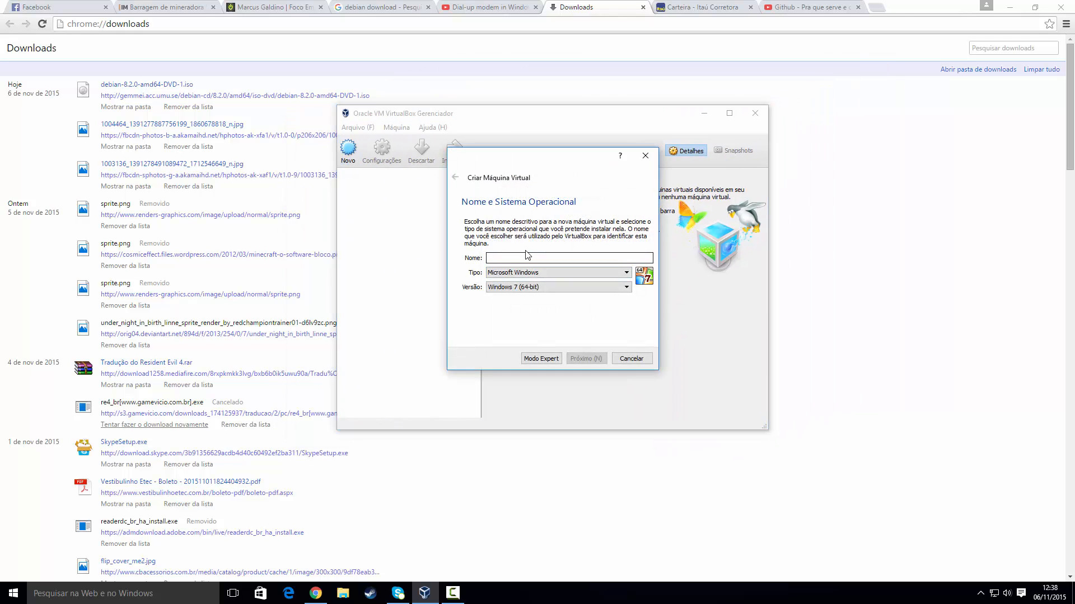
pyautogui.write('Debian')
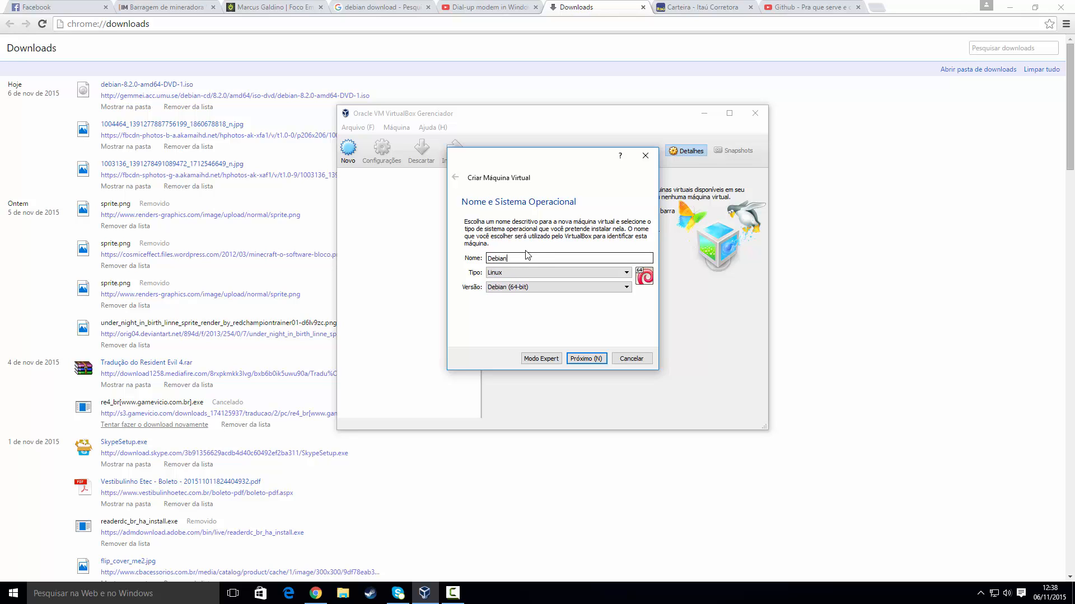
pyautogui.click(502, 287)
pyautogui.click(507, 293)
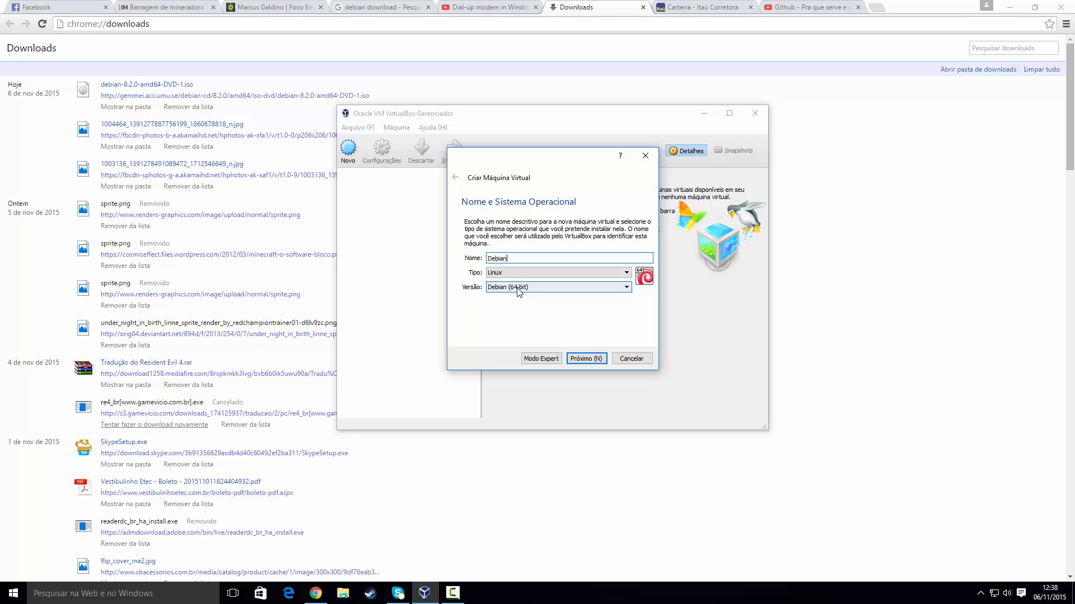
pyautogui.click(518, 290)
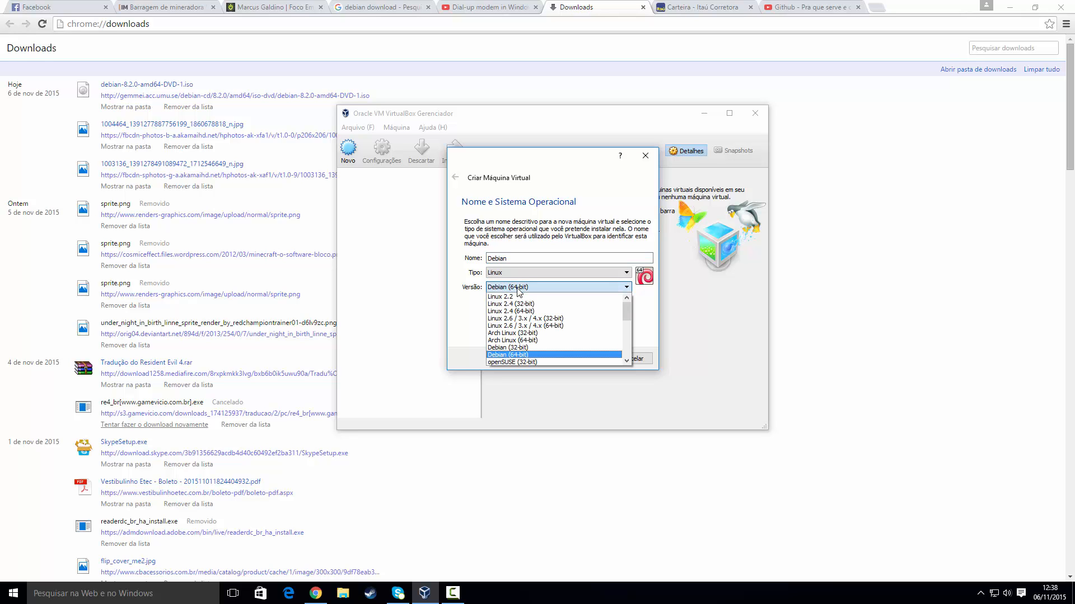
pyautogui.click(519, 355)
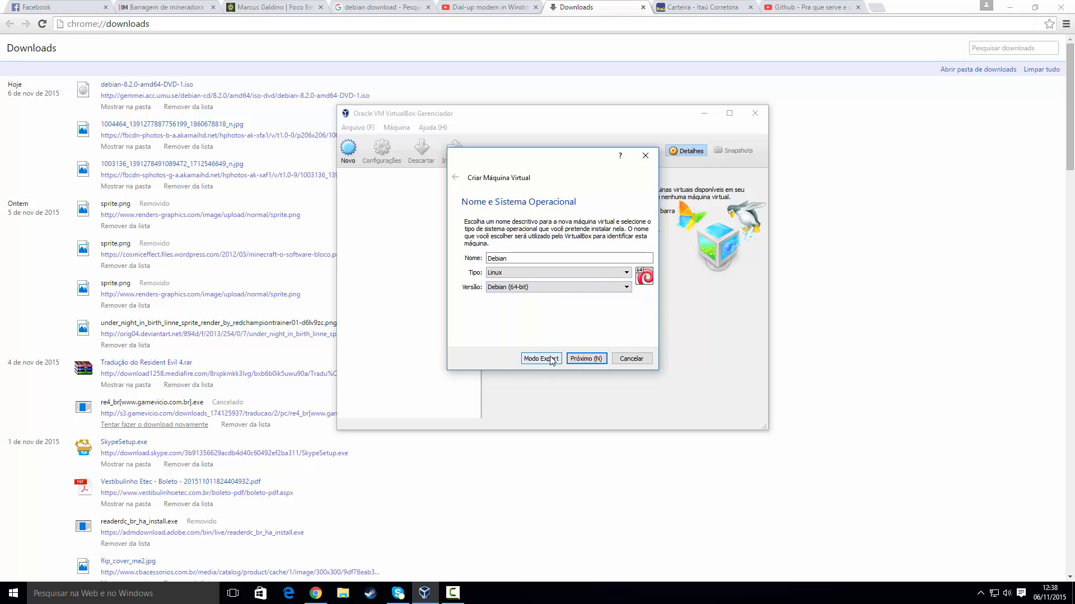
pyautogui.click(582, 360)
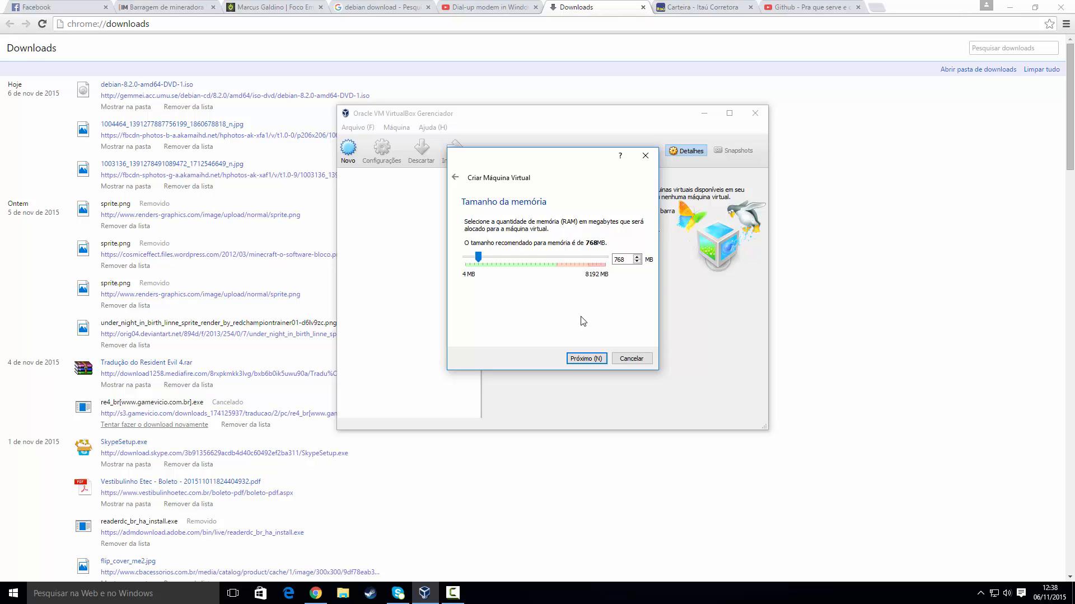
# Step: Replace the default 768 MB with 512 MB of memory and continue to the hard disk page
pyautogui.doubleClick(619, 259)
pyautogui.write('512')
pyautogui.click(589, 362)
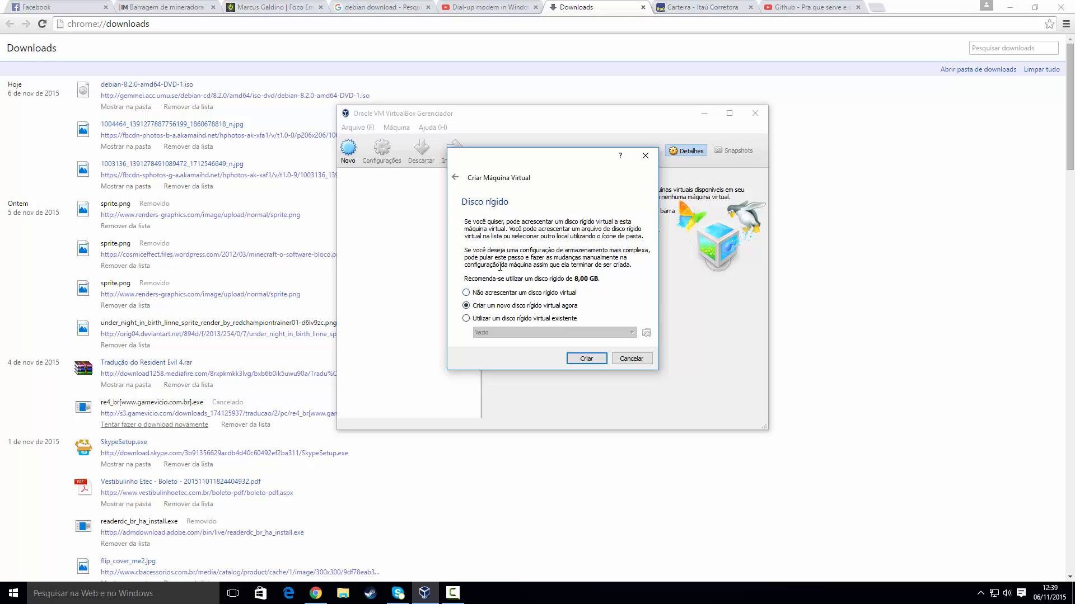
# Step: Choose to create a new virtual hard disk in VHD (Virtual Hard Disk) format
pyautogui.moveTo(532, 168); pyautogui.dragTo(547, 134)
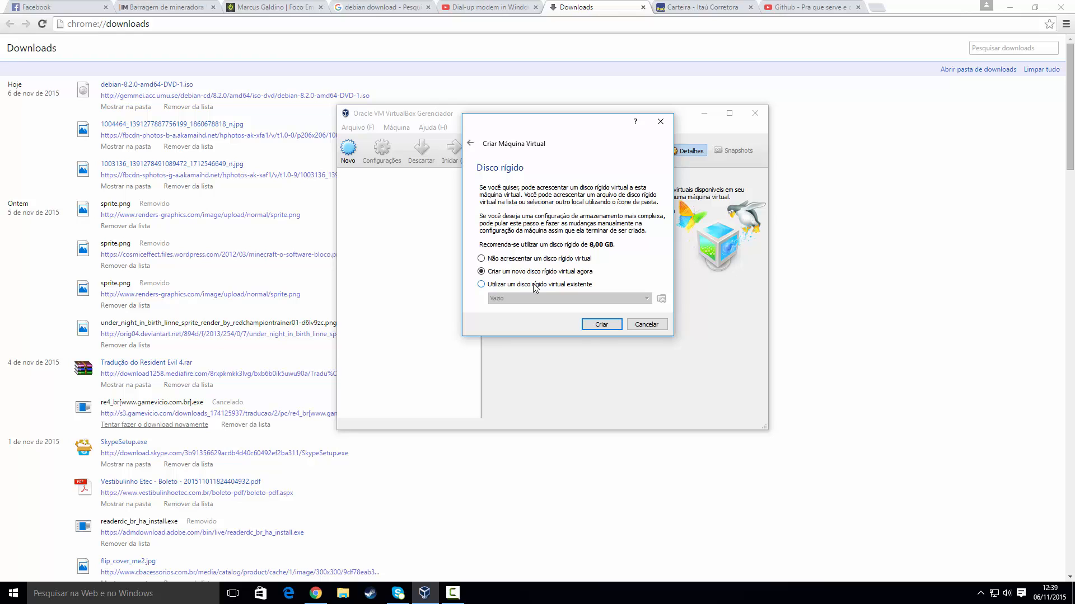
pyautogui.click(598, 324)
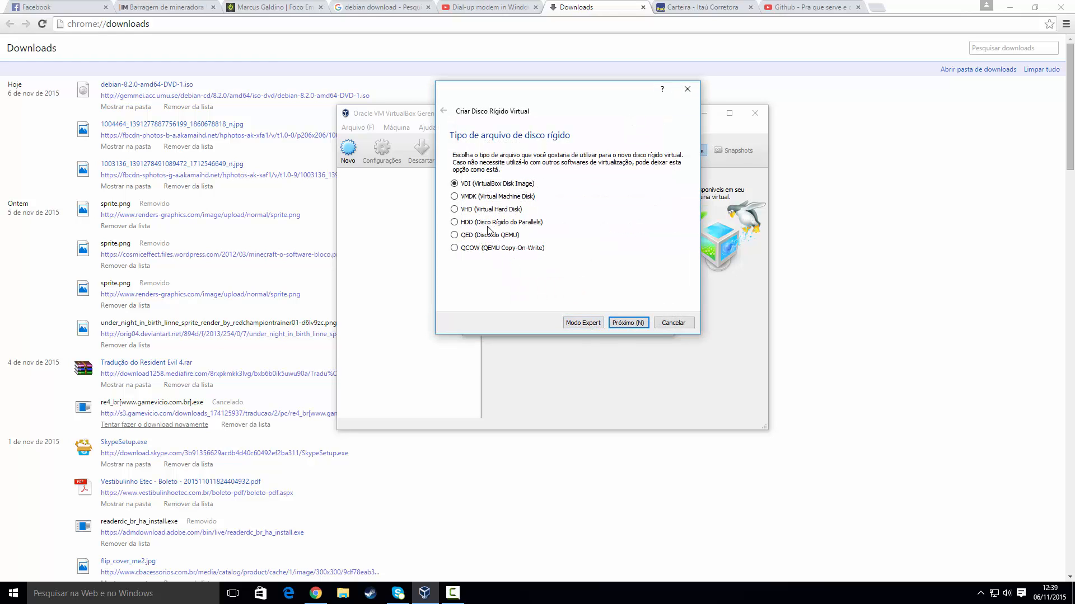
pyautogui.click(454, 209)
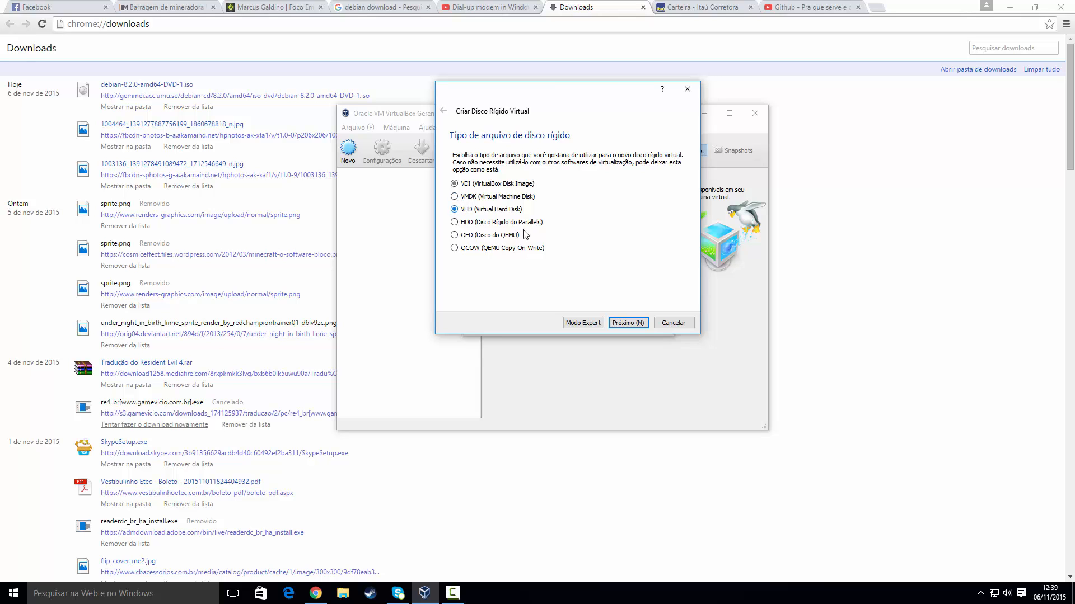
pyautogui.click(635, 323)
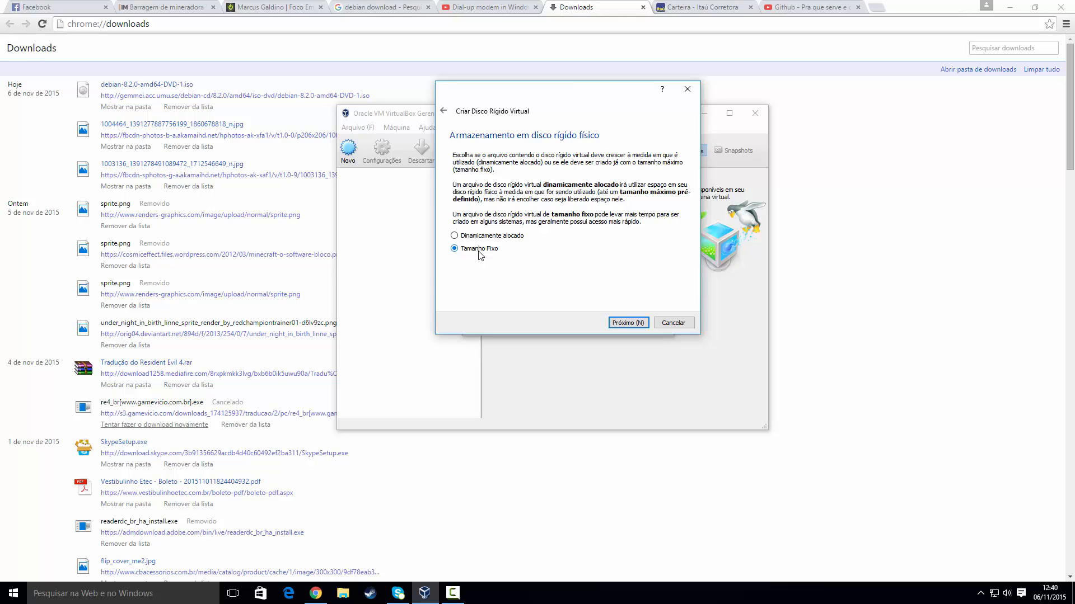
# Step: Make the disk dynamically allocated, keep Debian.vhd at 8,00 GB, and create the machine
pyautogui.click(490, 239)
pyautogui.click(628, 323)
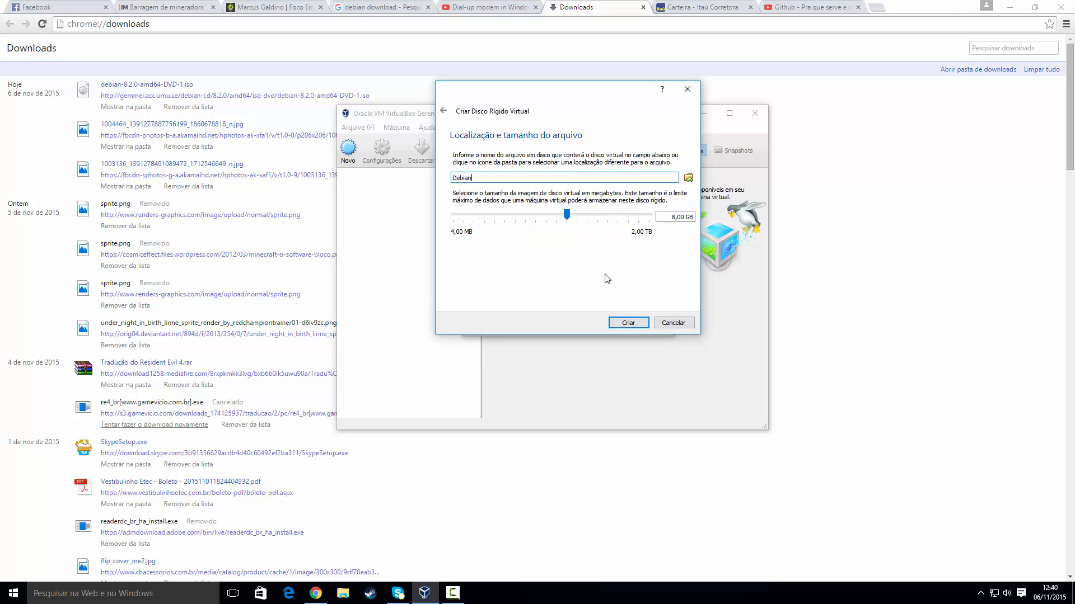
pyautogui.click(680, 217)
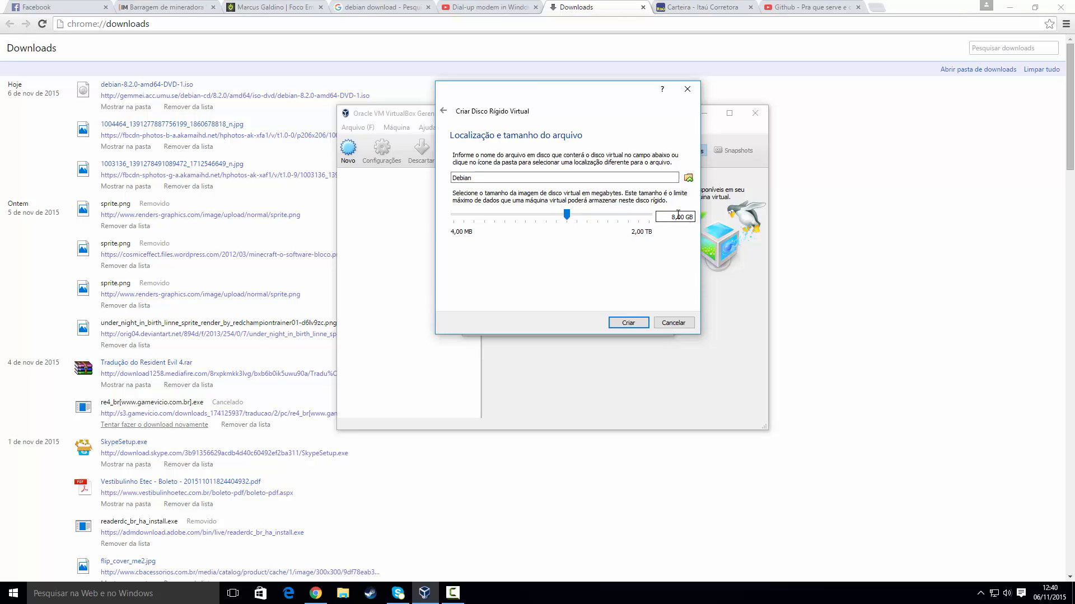
pyautogui.moveTo(674, 217); pyautogui.dragTo(694, 217)
pyautogui.click(684, 218)
pyautogui.click(628, 323)
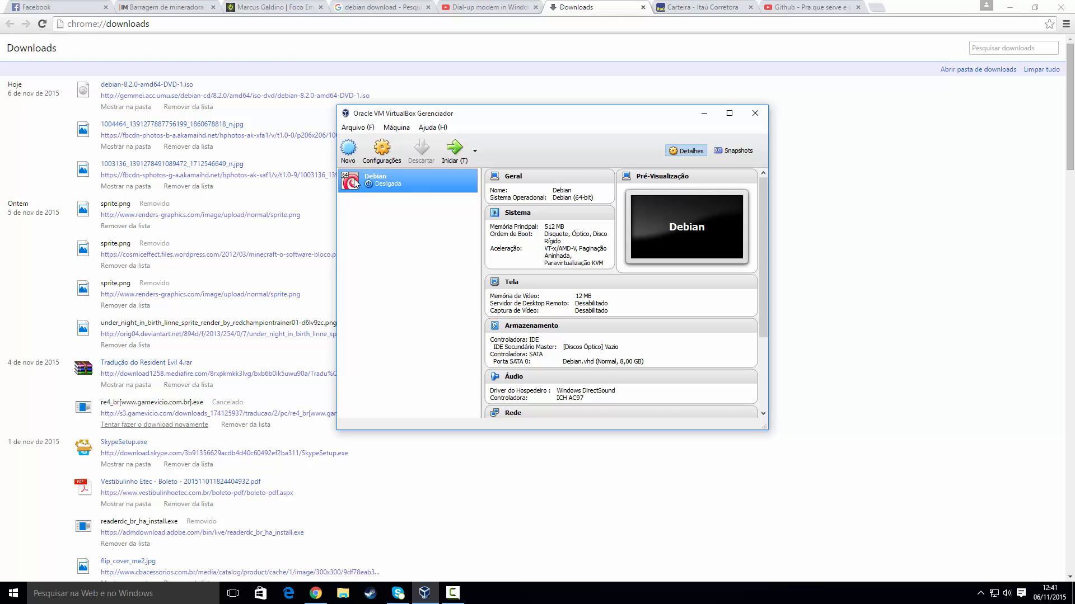
# Step: Open the Debian machine's settings on the Armazenamento (Storage) page
pyautogui.click(382, 150)
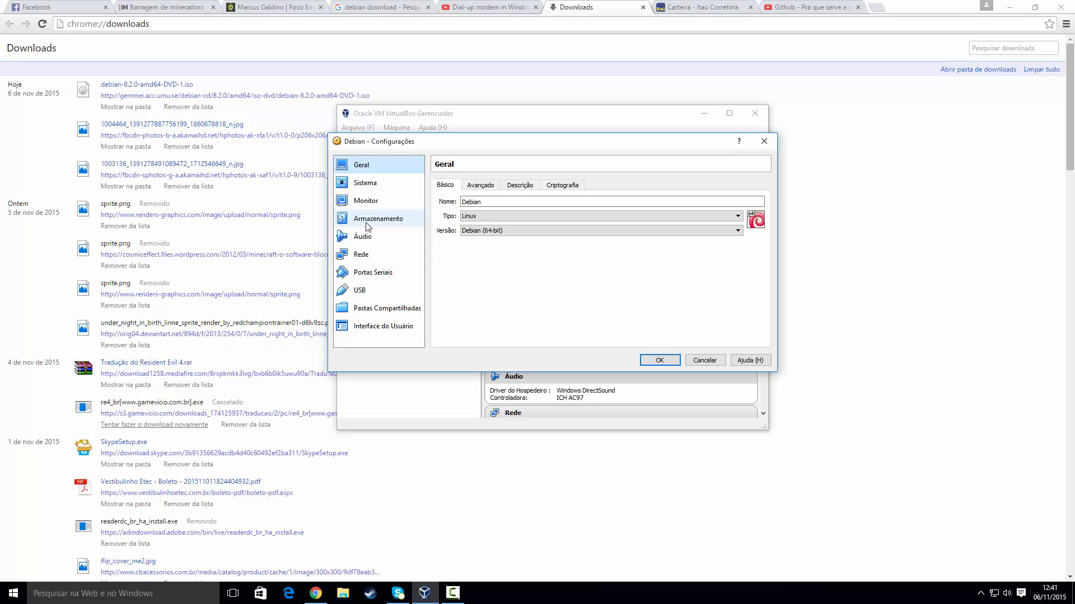
pyautogui.click(369, 223)
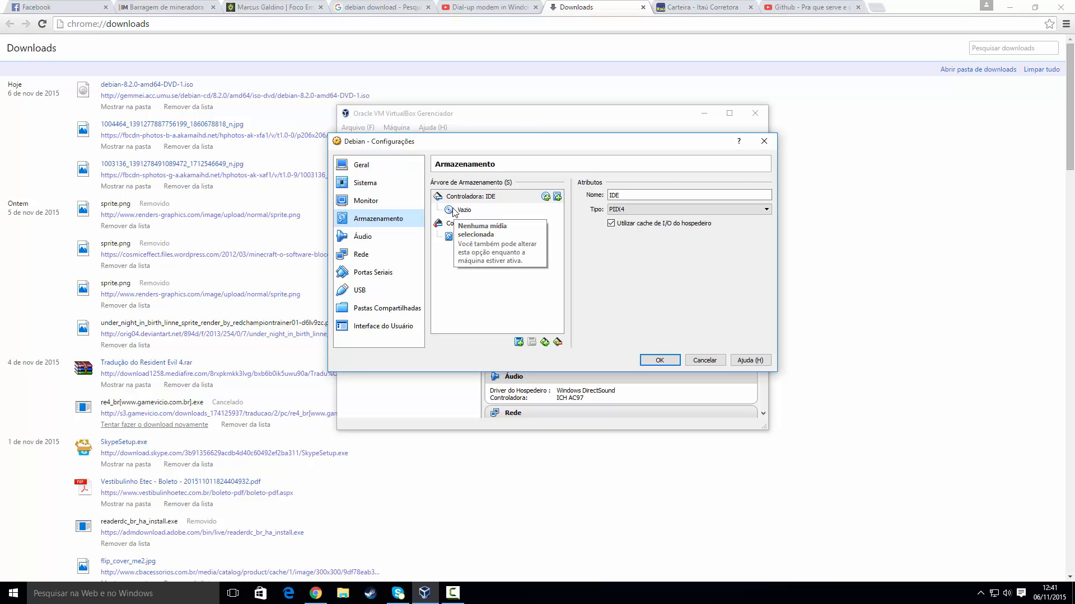
# Step: Attach debian-8.2.0-amd64-DVD-1.iso from Downloads to the IDE Primário Master optical drive and save
pyautogui.click(545, 196)
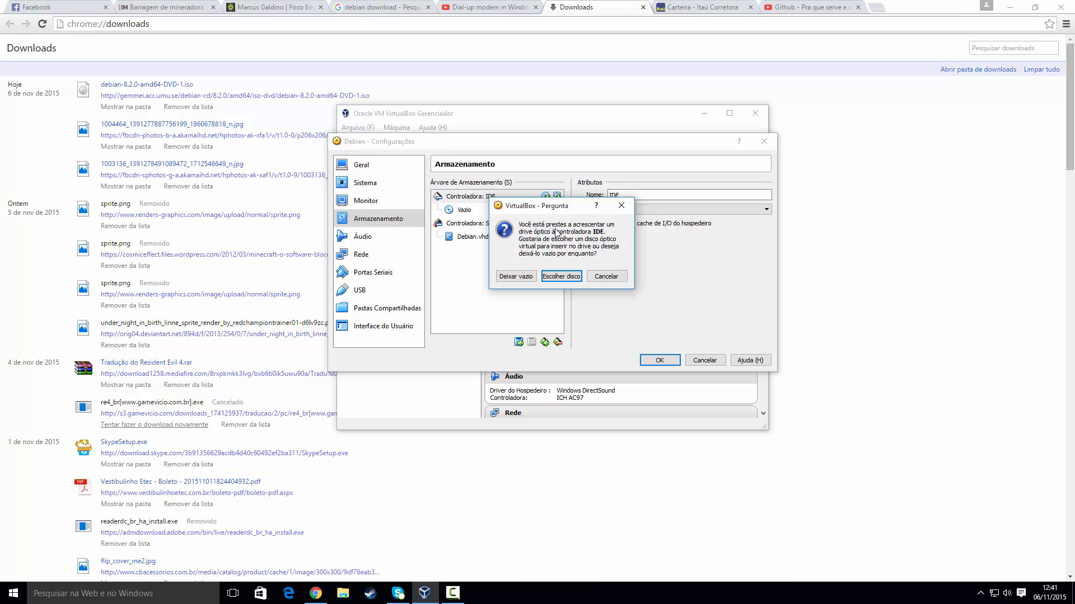
pyautogui.click(553, 278)
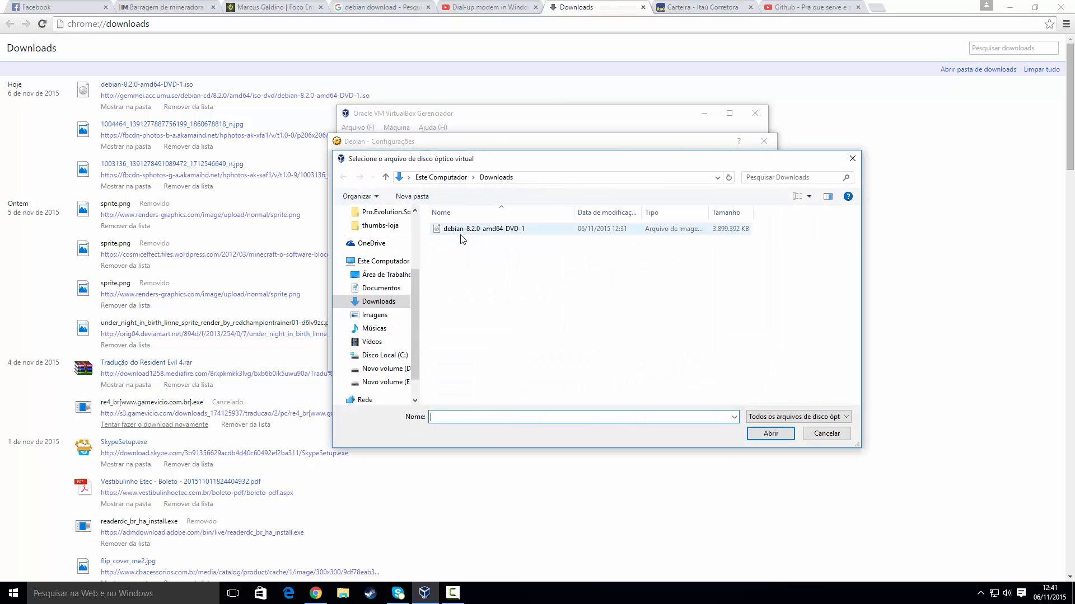
pyautogui.click(497, 178)
pyautogui.doubleClick(469, 229)
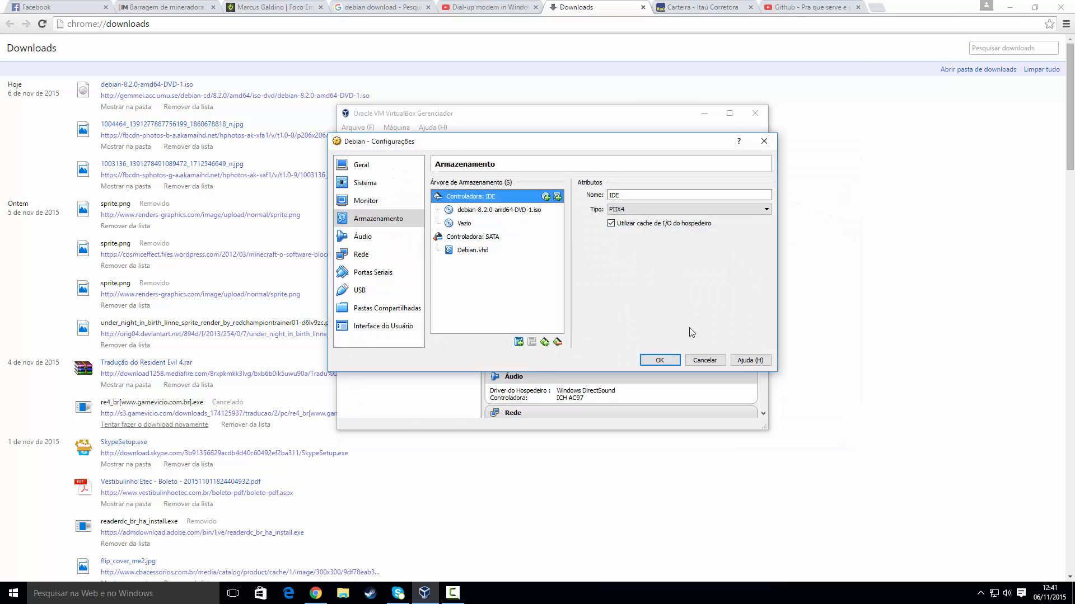
pyautogui.click(477, 211)
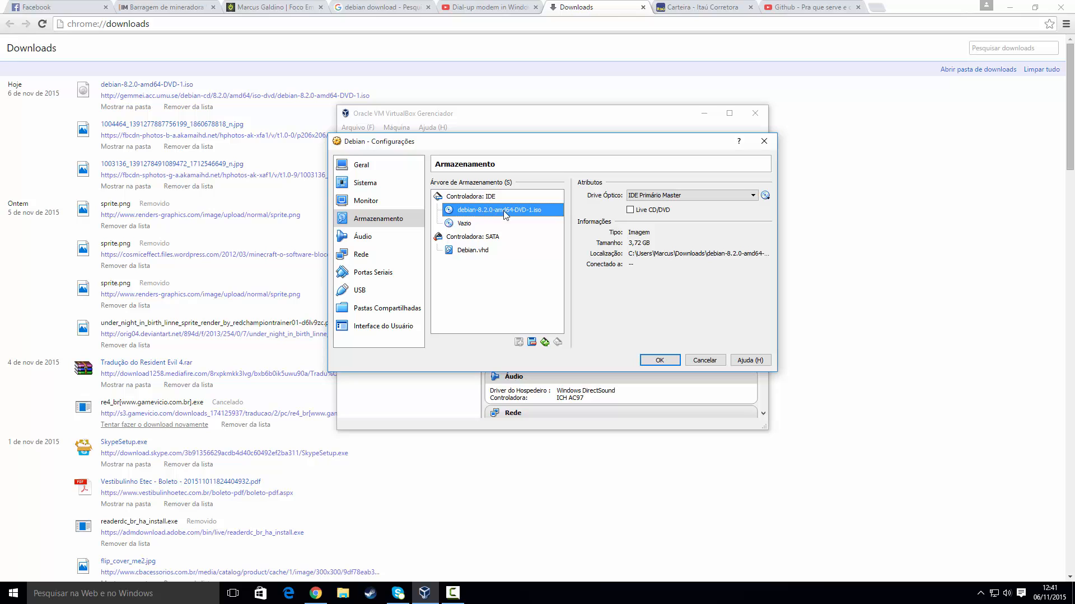
pyautogui.click(643, 196)
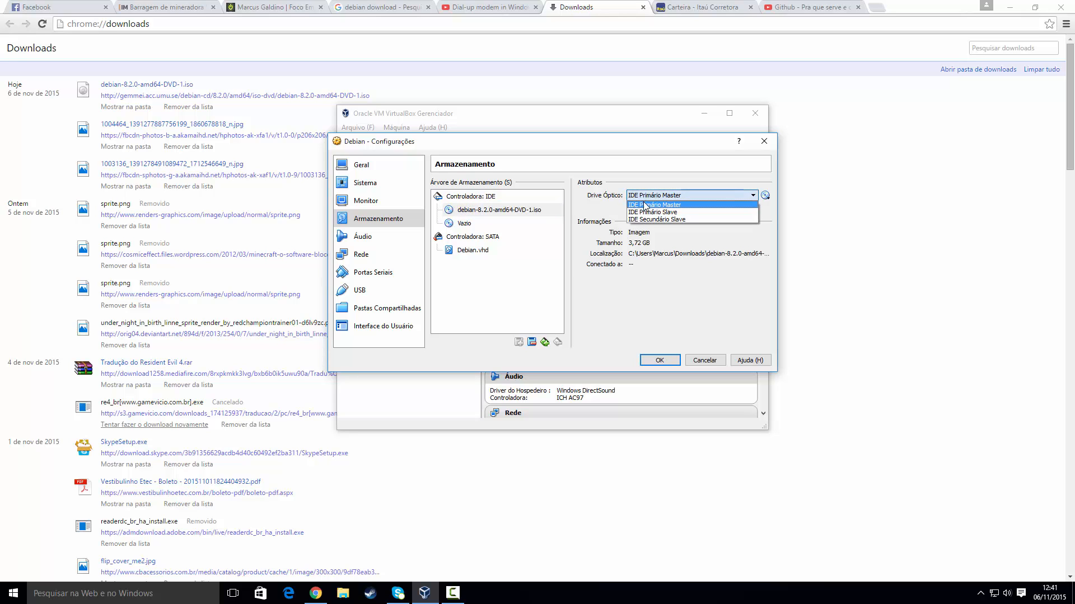
pyautogui.click(644, 205)
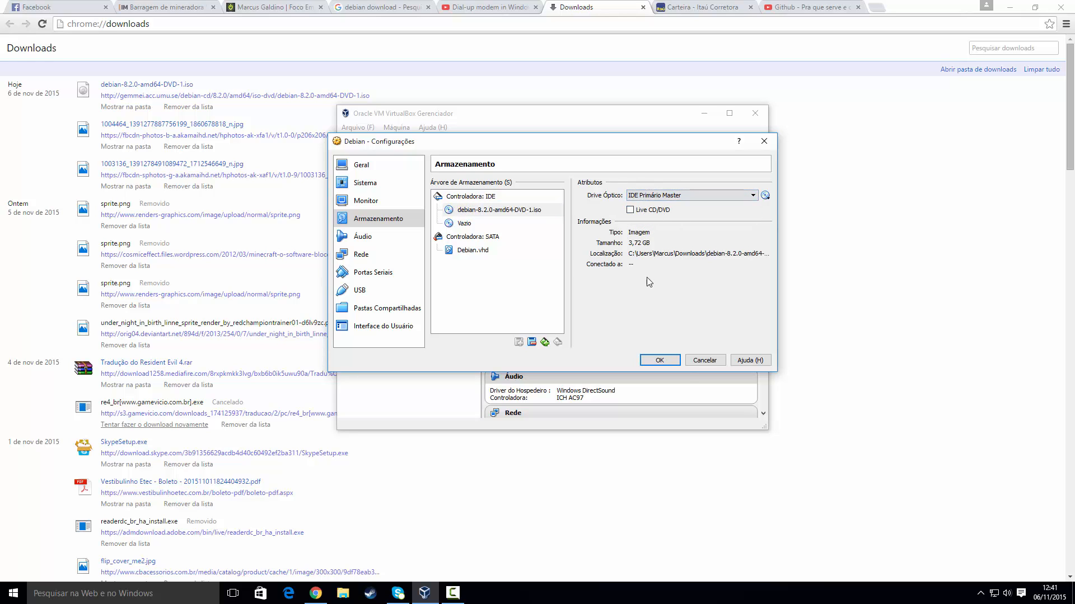
pyautogui.click(666, 361)
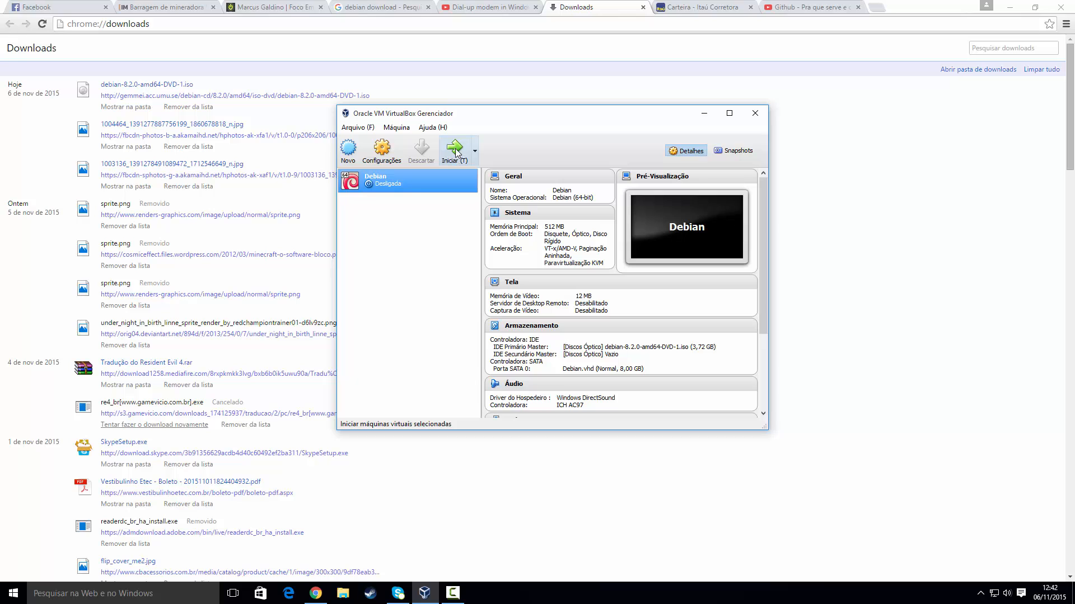
# Step: Start the Debian VM and browse the installer boot menu down to Advanced options
pyautogui.click(455, 152)
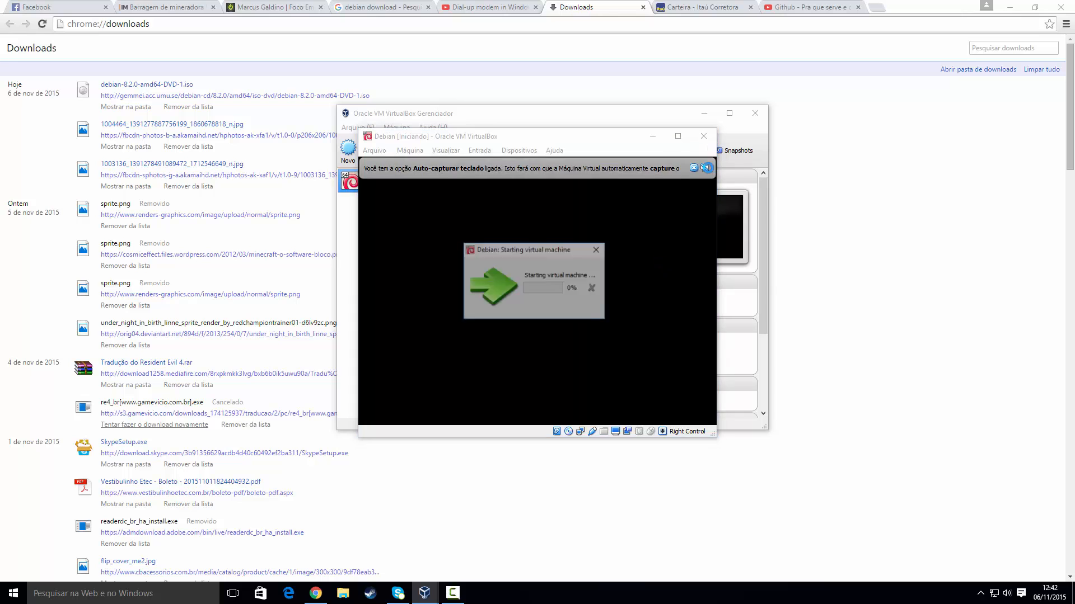
pyautogui.click(695, 168)
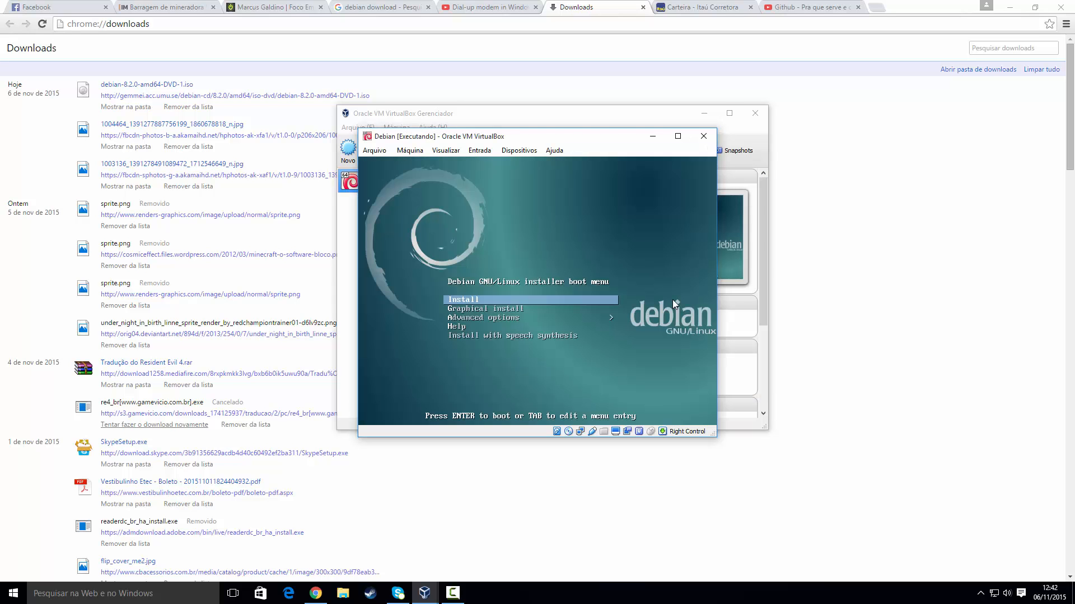
pyautogui.press('Down')
pyautogui.press('Up')
pyautogui.press('Down')
pyautogui.press('Down')
pyautogui.press('Down')
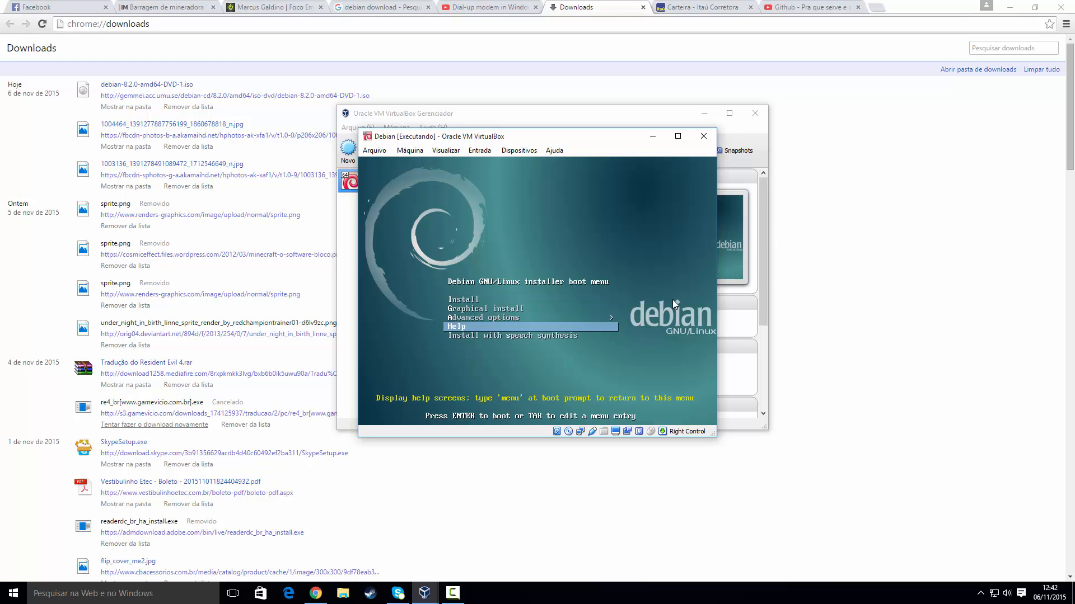
pyautogui.press('Up')
pyautogui.press('Up')
pyautogui.press('Up')
pyautogui.press('Down')
pyautogui.press('Down')
pyautogui.press('Up')
pyautogui.press('Up')
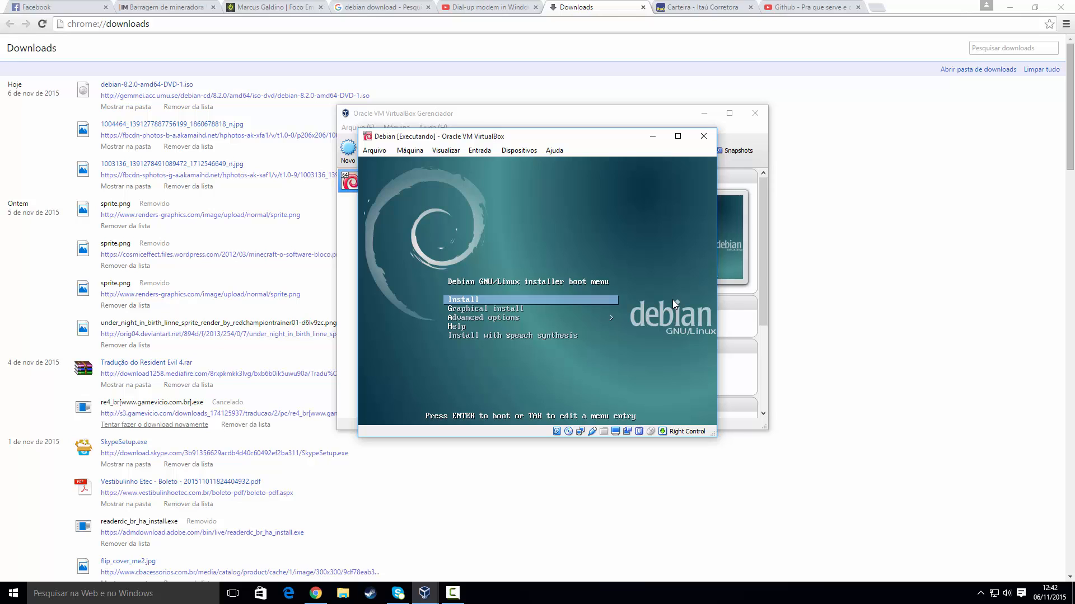
pyautogui.press('Down')
pyautogui.press('Up')
pyautogui.press('Down')
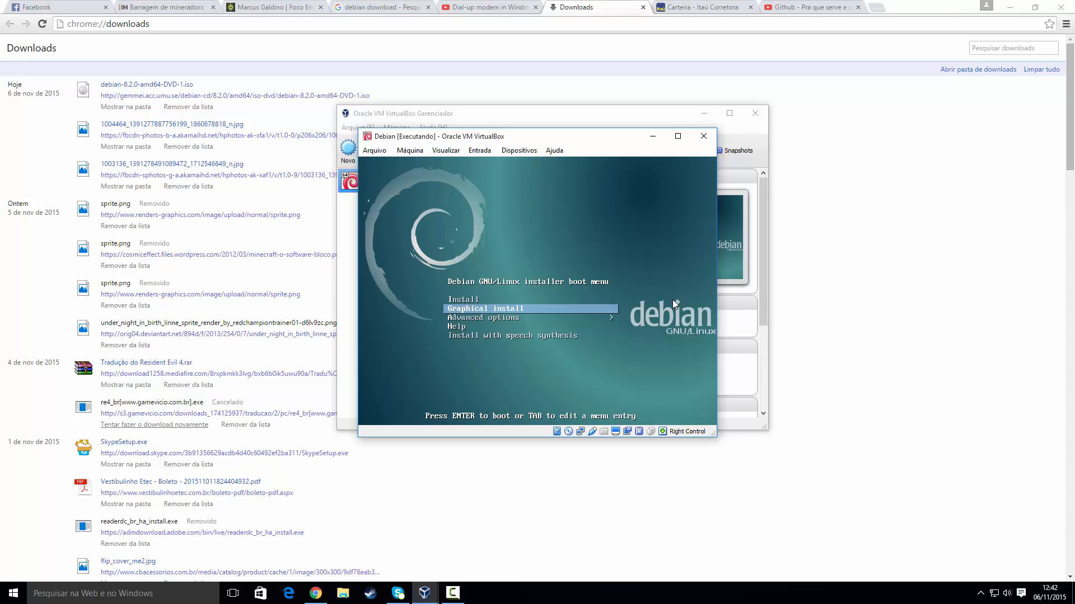
pyautogui.press('Down')
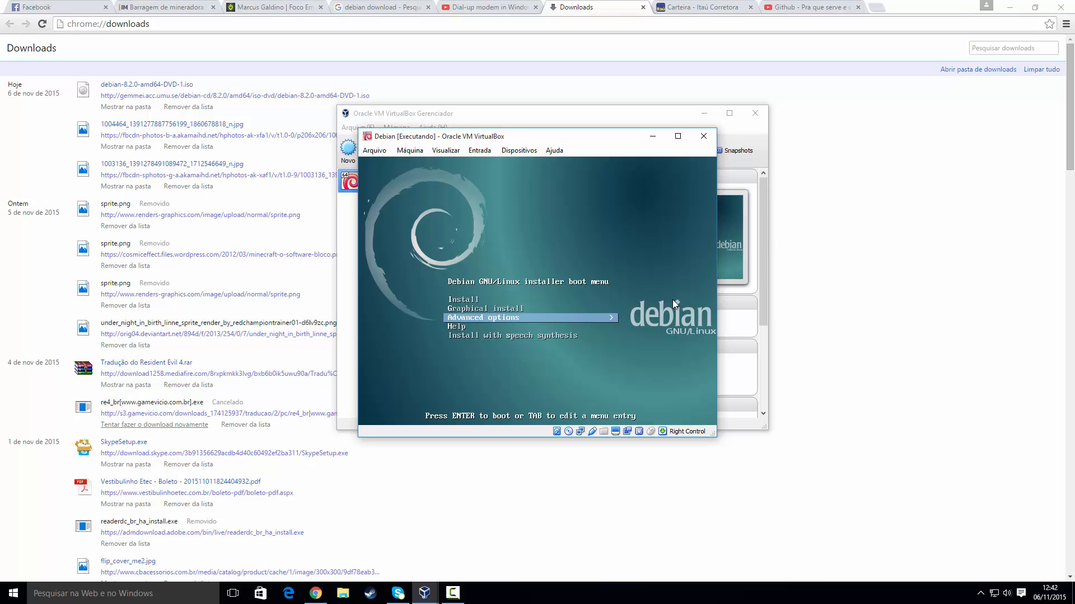
# Step: Browse the Advanced options submenu, then return to the main menu's Graphical install entry
pyautogui.press('Return')
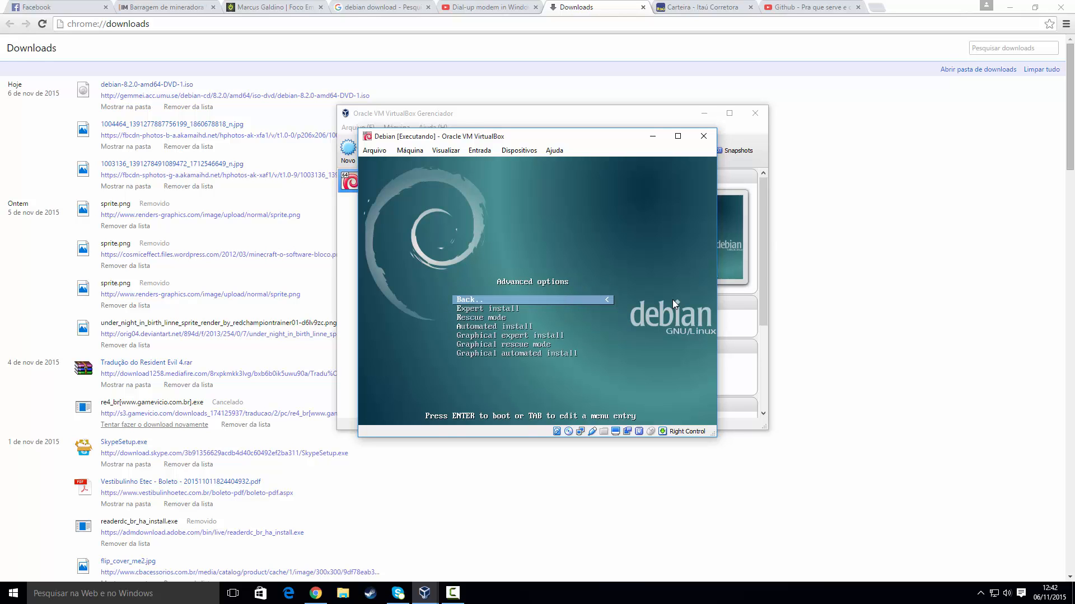
pyautogui.press('Down')
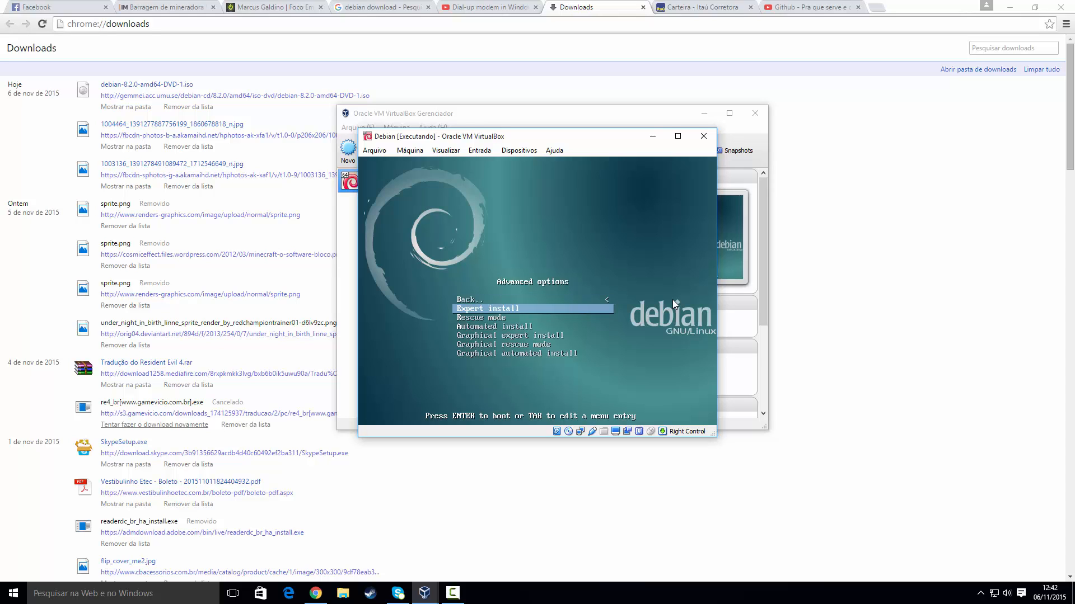
pyautogui.press('Down')
pyautogui.press('Down')
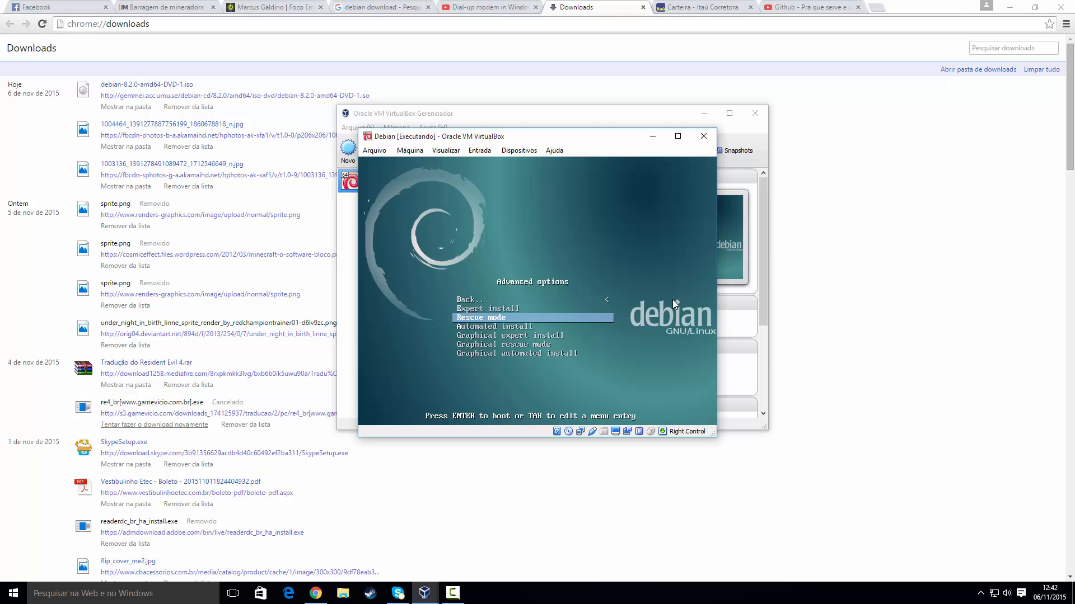
pyautogui.press('Down')
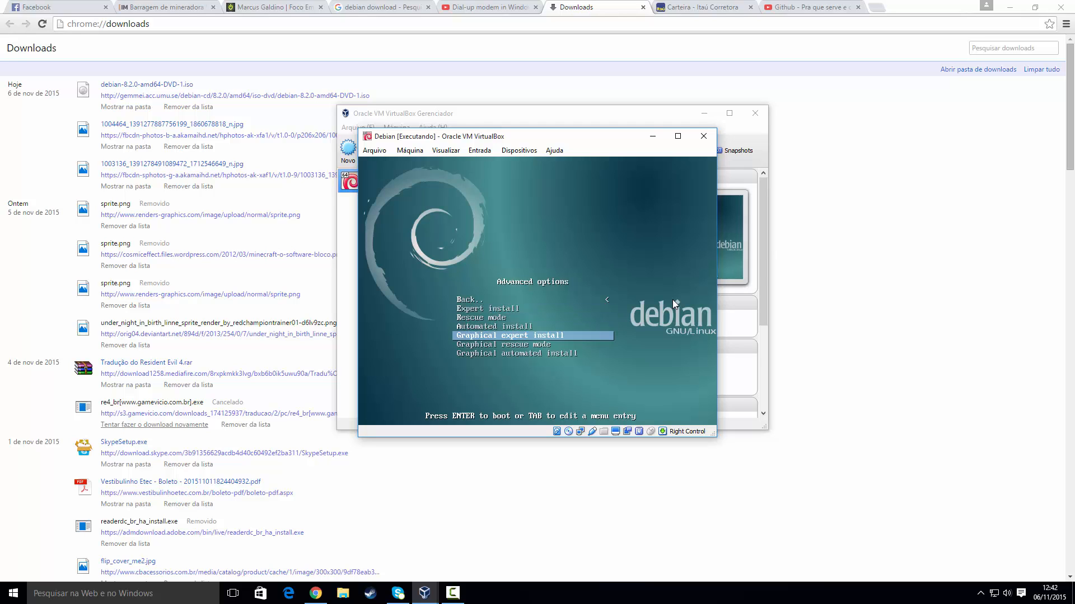
pyautogui.press('Up')
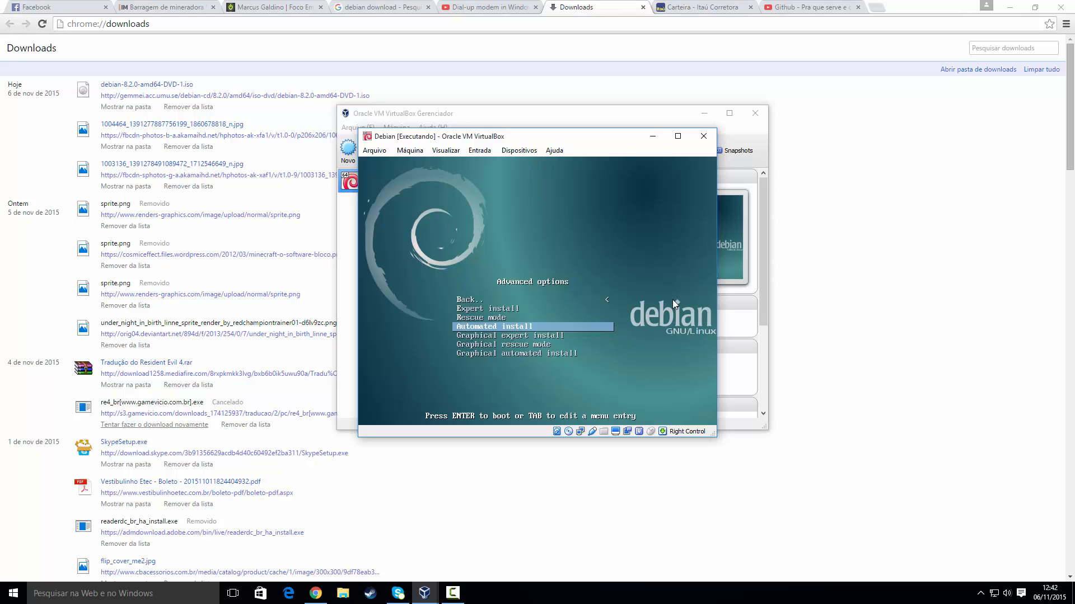
pyautogui.press('Down')
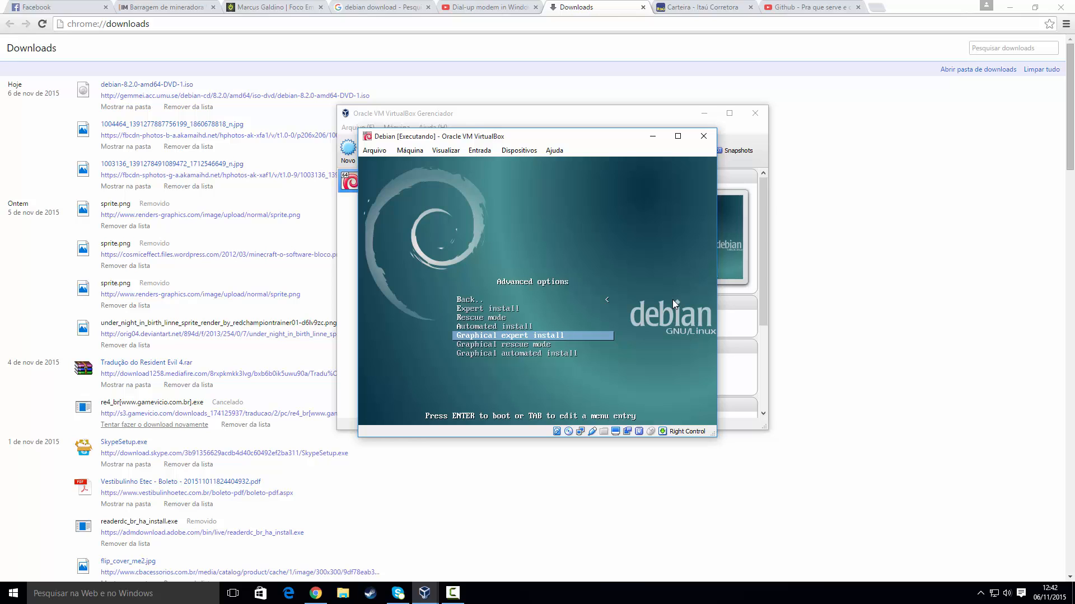
pyautogui.press('Down')
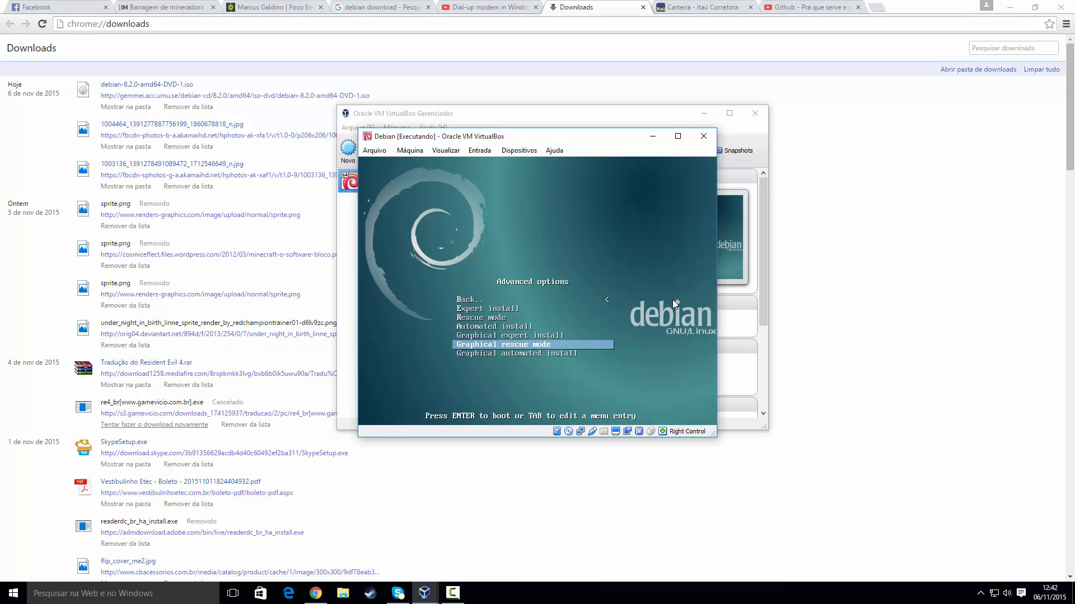
pyautogui.press('Escape')
pyautogui.press('Up')
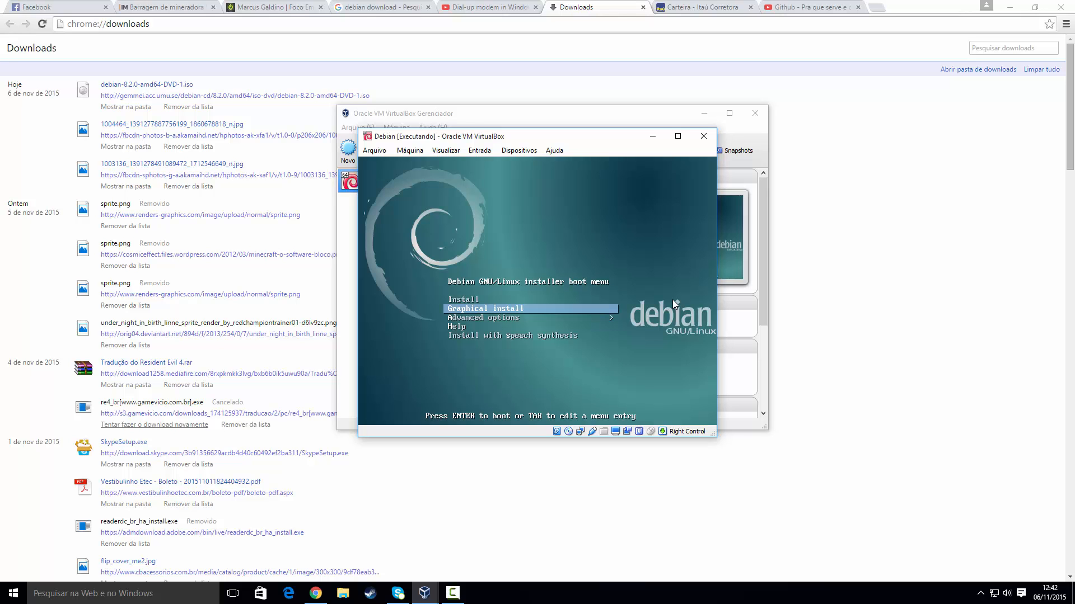
# Step: Boot the graphical installer and choose Portuguese (Brazil) as the installation language
pyautogui.press('Return')
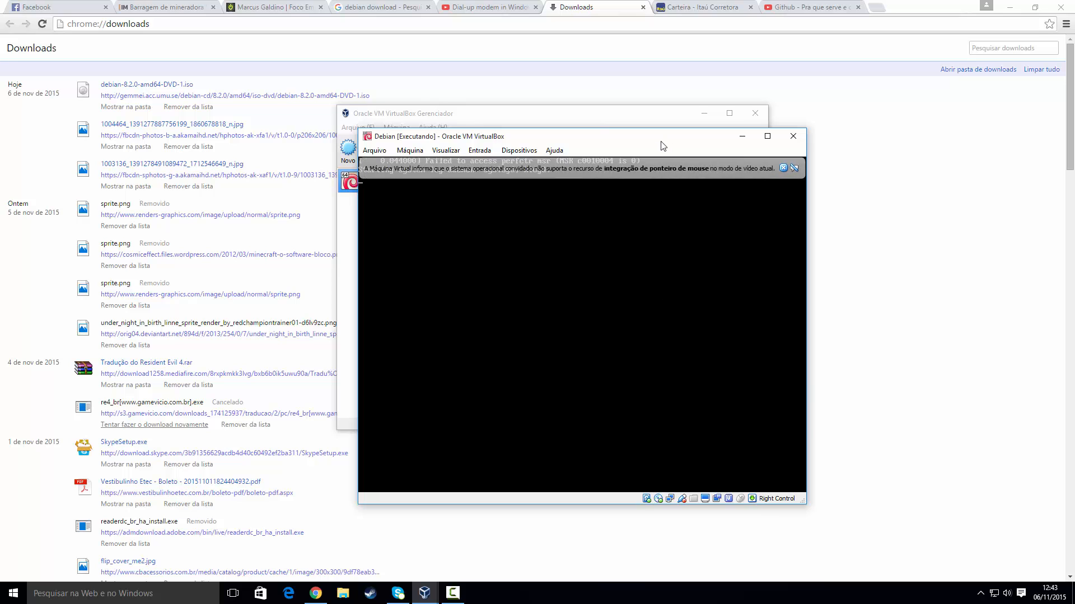
pyautogui.moveTo(662, 139); pyautogui.dragTo(598, 97)
pyautogui.click(717, 115)
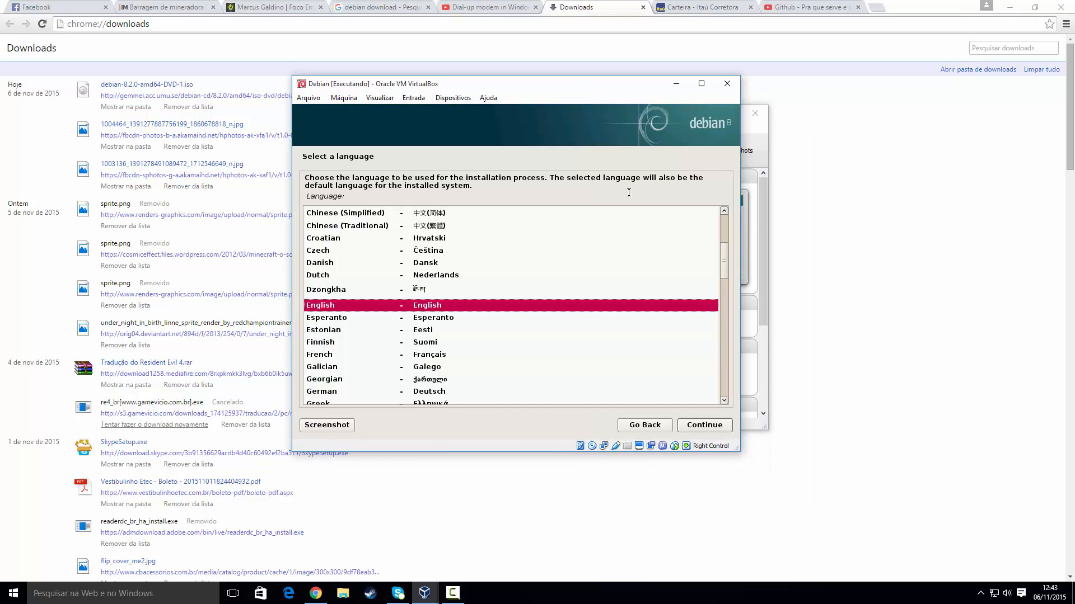
pyautogui.moveTo(725, 260); pyautogui.dragTo(722, 328)
pyautogui.click(347, 394)
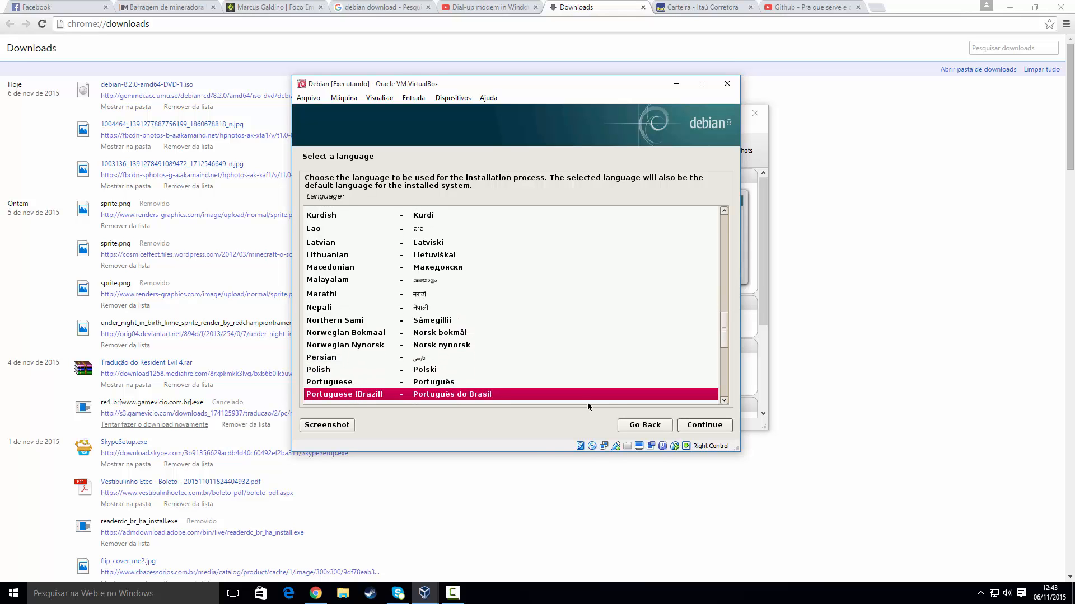
pyautogui.click(687, 426)
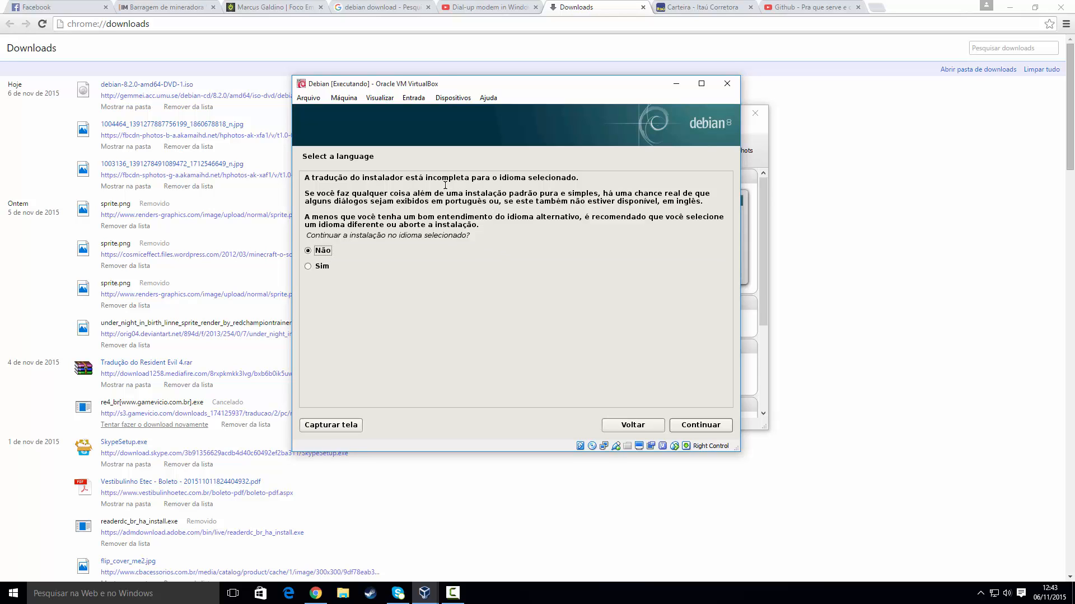
# Step: Answer Sim to the incomplete-translation warning and continue to the location step
pyautogui.moveTo(328, 178)
pyautogui.mouseDown()
pyautogui.moveTo(419, 184)
pyautogui.moveTo(347, 178)
pyautogui.mouseUp()
pyautogui.click(420, 184)
pyautogui.moveTo(472, 177); pyautogui.dragTo(571, 178)
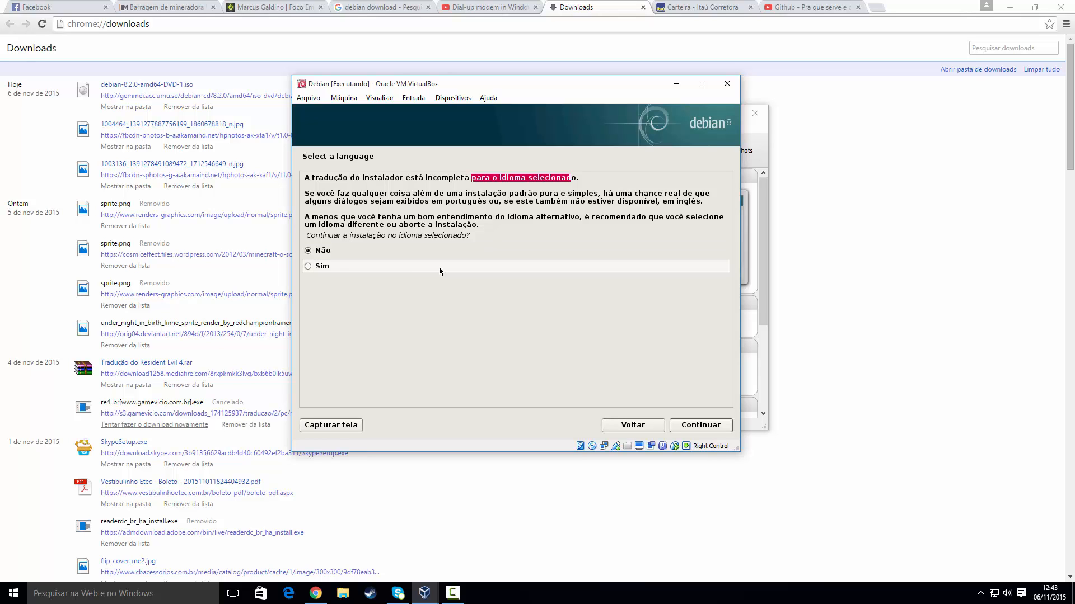
pyautogui.click(320, 267)
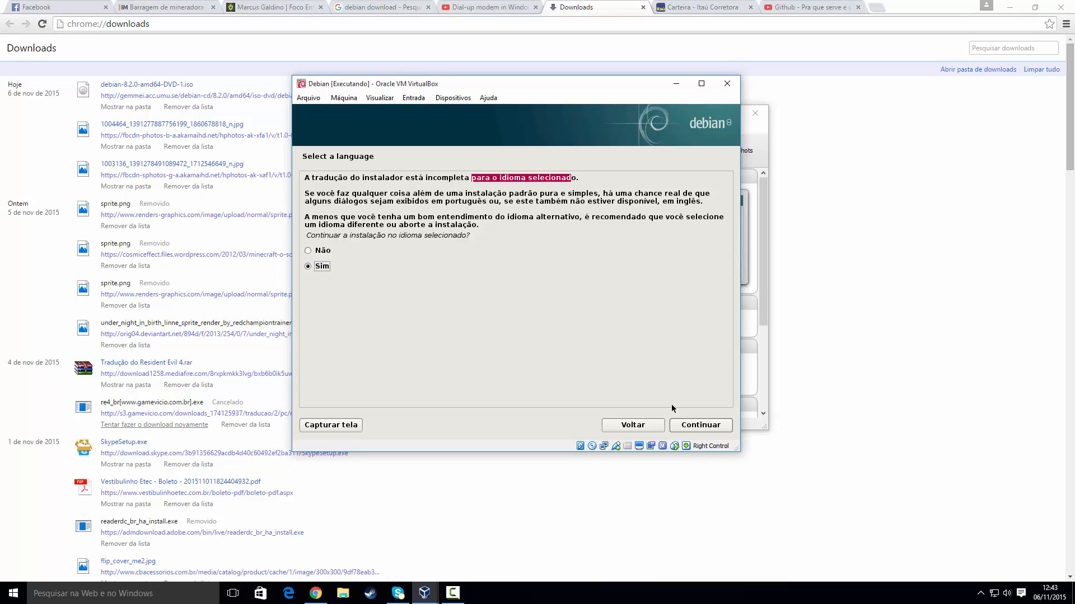
pyautogui.click(679, 426)
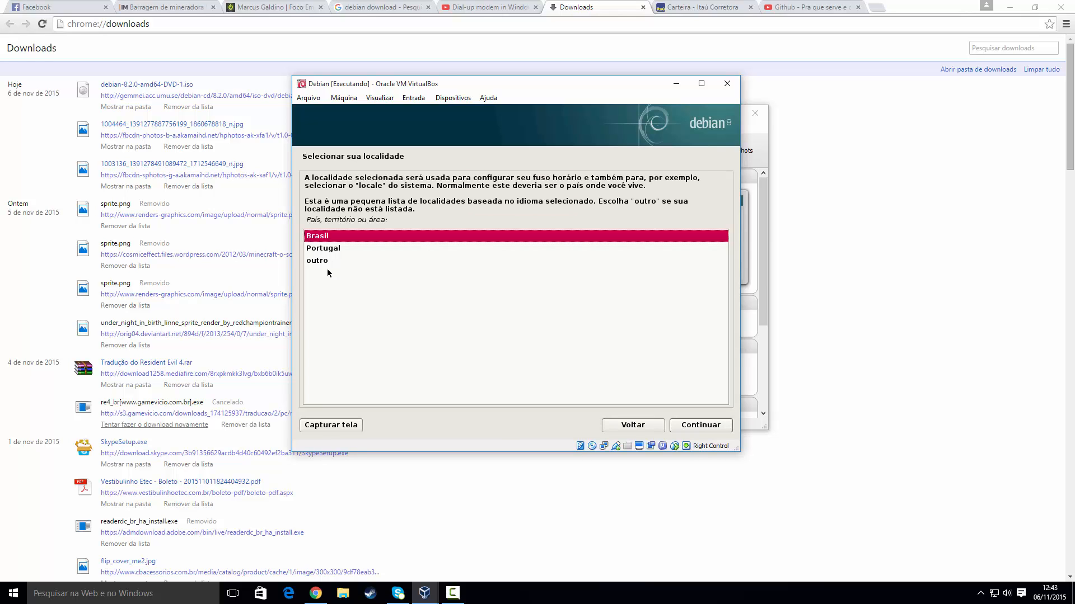
# Step: Keep Brasil as the location and Português Brasileiro as the keyboard layout
pyautogui.click(336, 240)
pyautogui.click(674, 426)
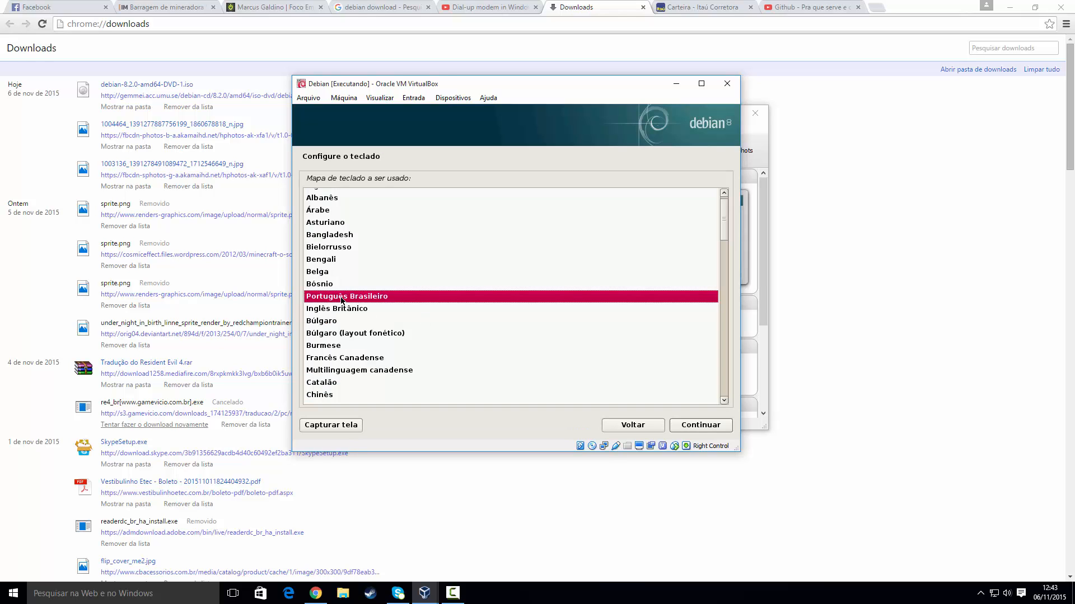
pyautogui.click(342, 301)
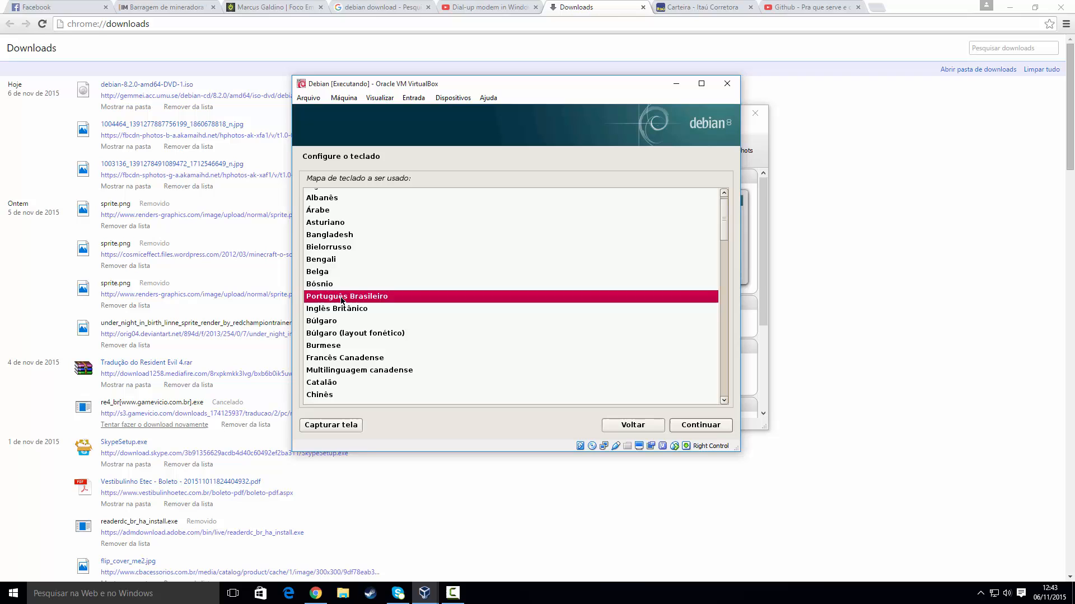
pyautogui.click(700, 426)
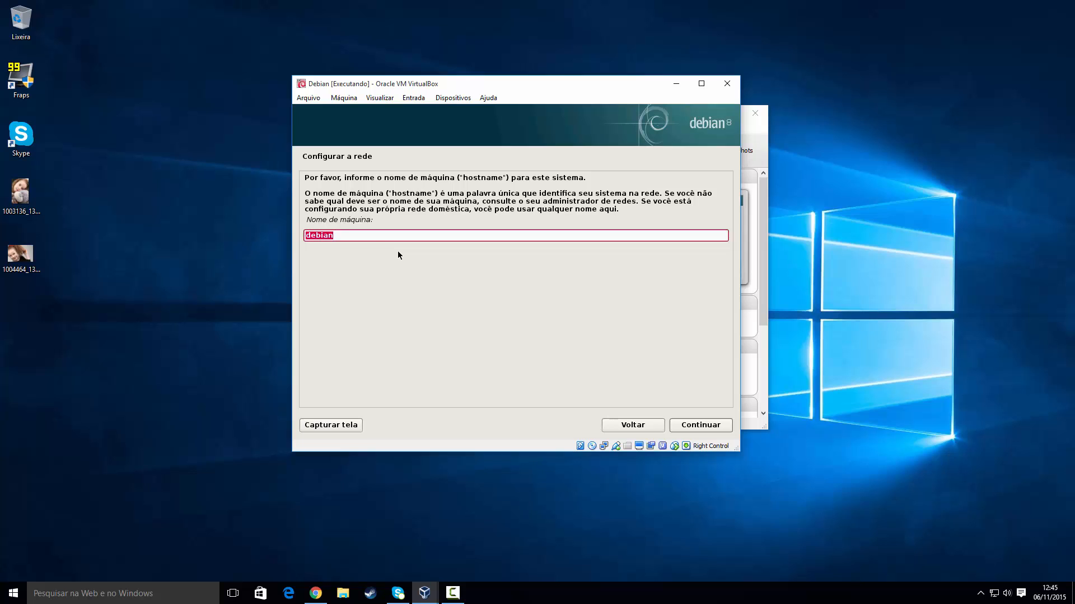
# Step: Set the hostname to Desenv and continue with the domain name left empty
pyautogui.write('Desenv')
pyautogui.click(685, 427)
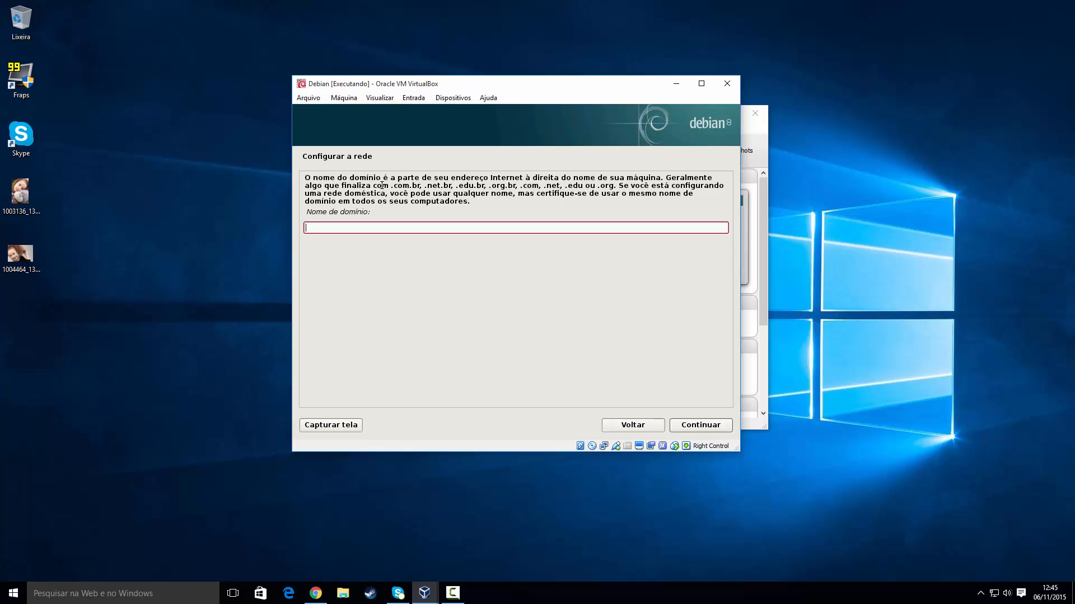
pyautogui.click(680, 423)
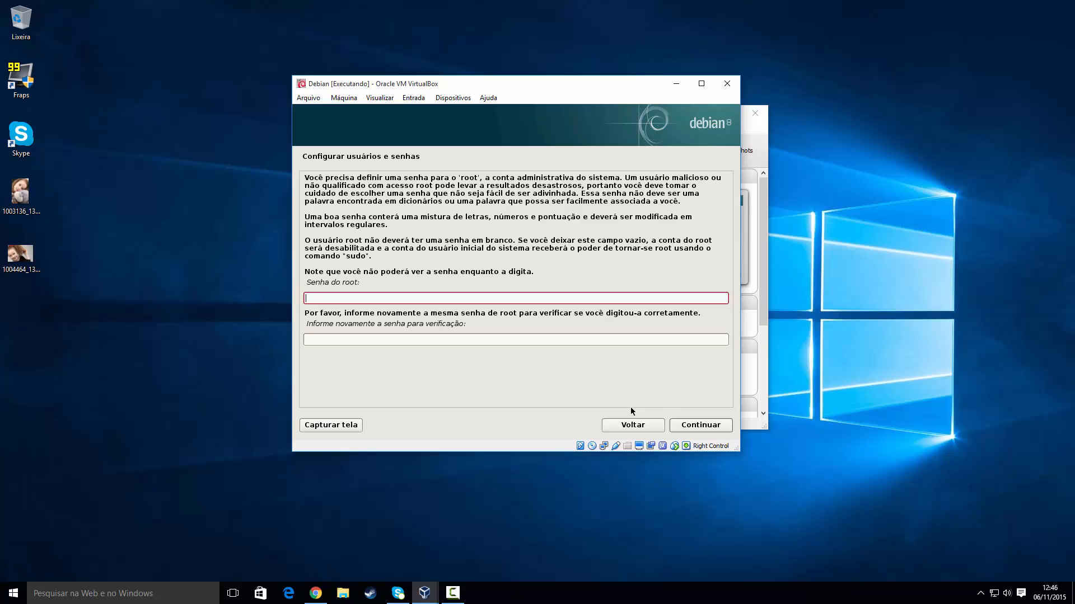
# Step: Enter the root password in both the password and verification fields and continue
pyautogui.write('********')
pyautogui.click(345, 340)
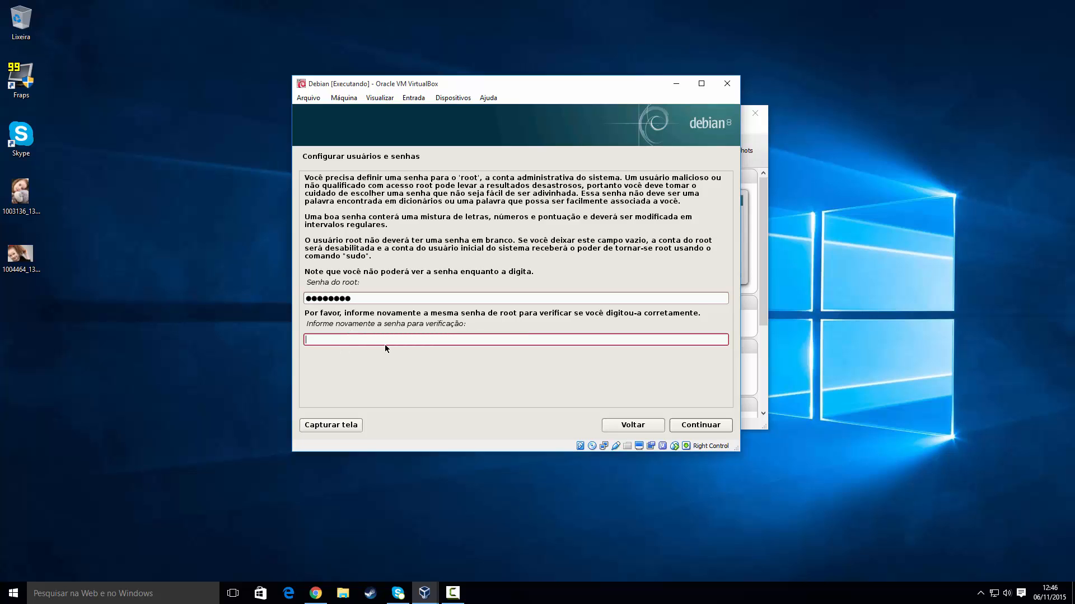
pyautogui.write('********')
pyautogui.click(694, 426)
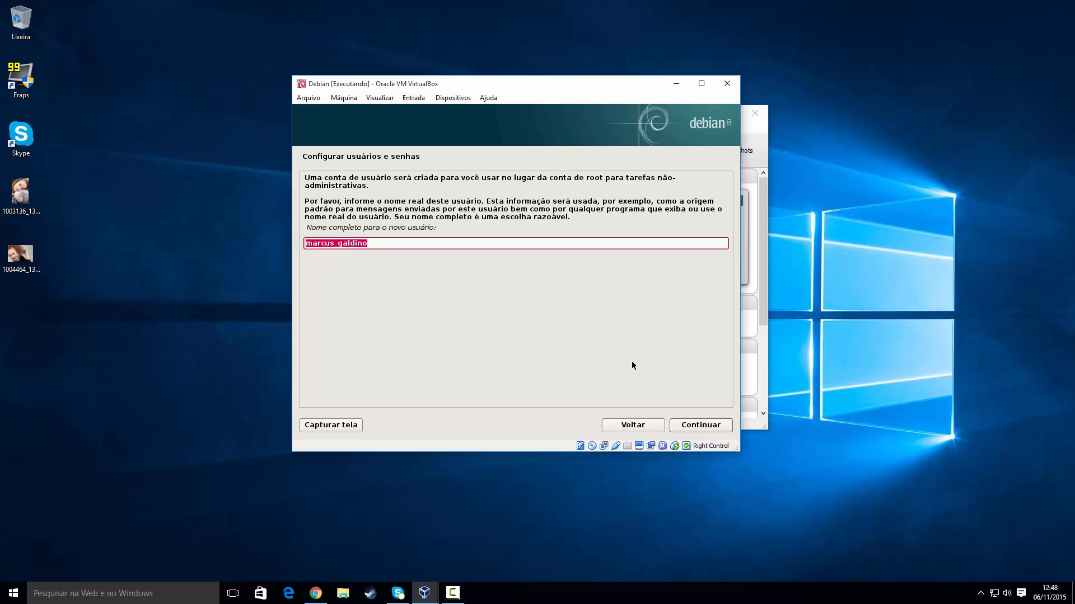
# Step: Enter the new user's full name, correcting typos along the way
pyautogui.write('Marcus')
pyautogui.press('BackSpace')
pyautogui.press('BackSpace')
pyautogui.press('BackSpace')
pyautogui.write('us')
pyautogui.press('BackSpace')
pyautogui.press('BackSpace')
pyautogui.write('us Galdino')
pyautogui.click(693, 427)
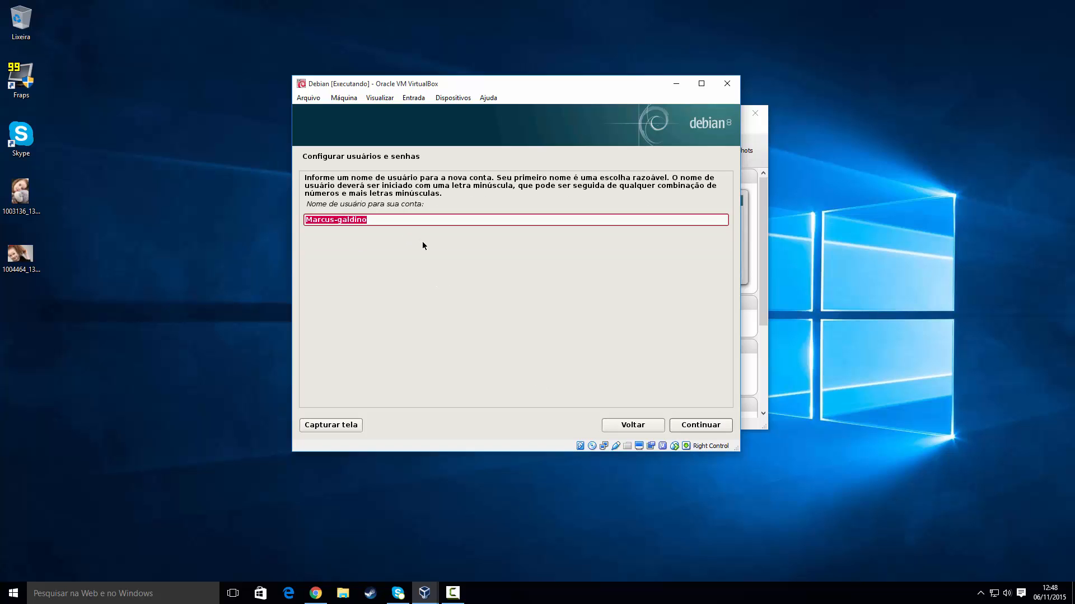
# Step: Submit a lowercase username containing an underscore, which the installer rejects
pyautogui.write('marcus_')
pyautogui.press('BackSpace')
pyautogui.write('_galdino')
pyautogui.click(683, 425)
# Step: Go back from the error and re-enter the root password
pyautogui.click(656, 425)
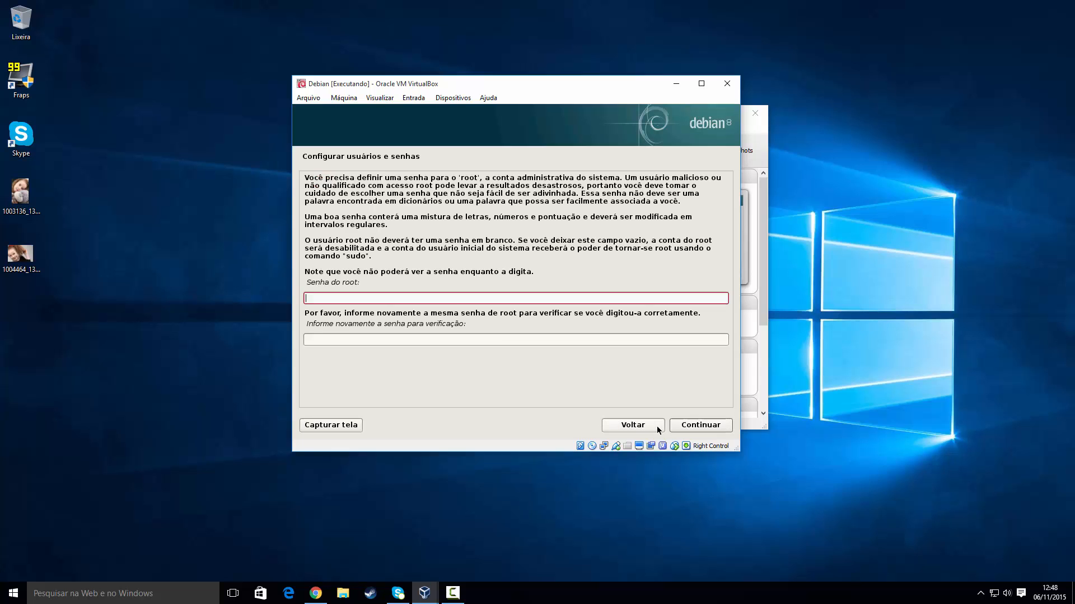
pyautogui.write('12345678')
pyautogui.press('Tab')
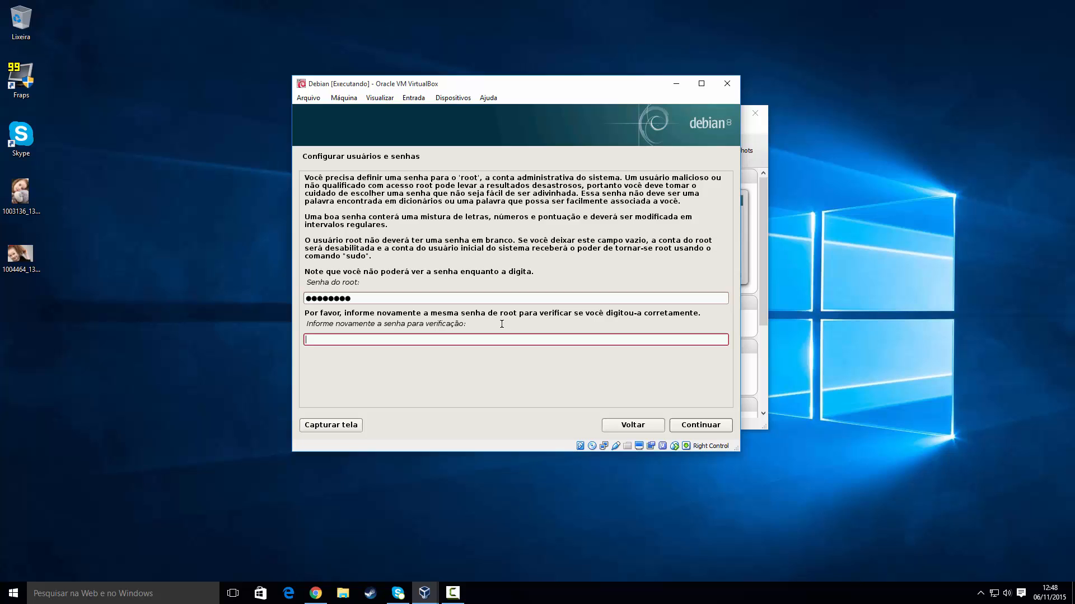
pyautogui.write('12345678')
pyautogui.press('Return')
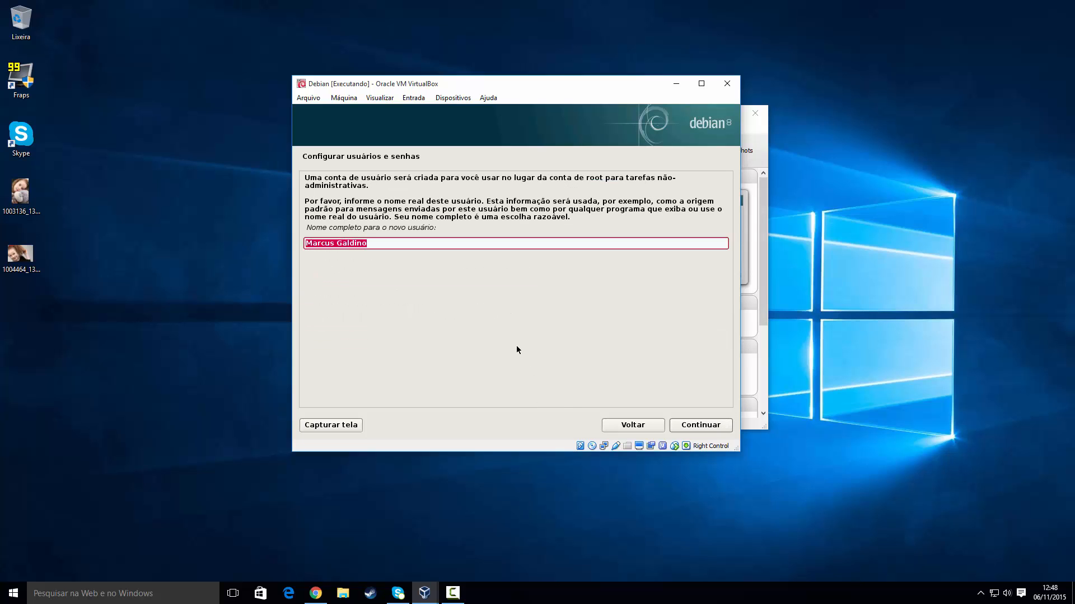
# Step: Keep the full name and shorten the username to just the first name
pyautogui.click(678, 424)
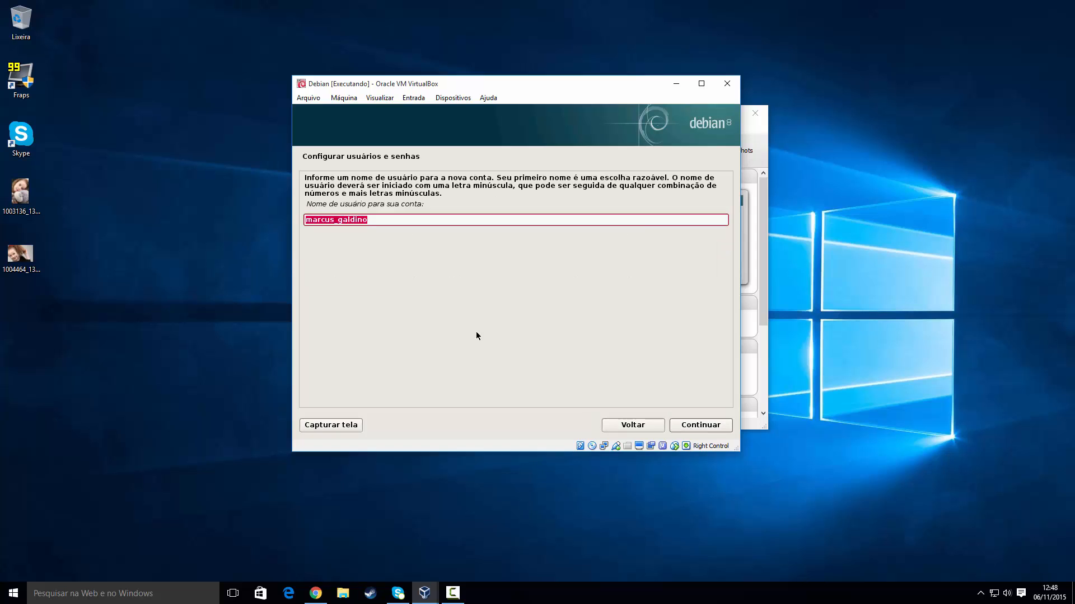
pyautogui.click(360, 221)
pyautogui.moveTo(337, 220); pyautogui.dragTo(409, 218)
pyautogui.press('BackSpace')
pyautogui.press('BackSpace')
pyautogui.click(703, 424)
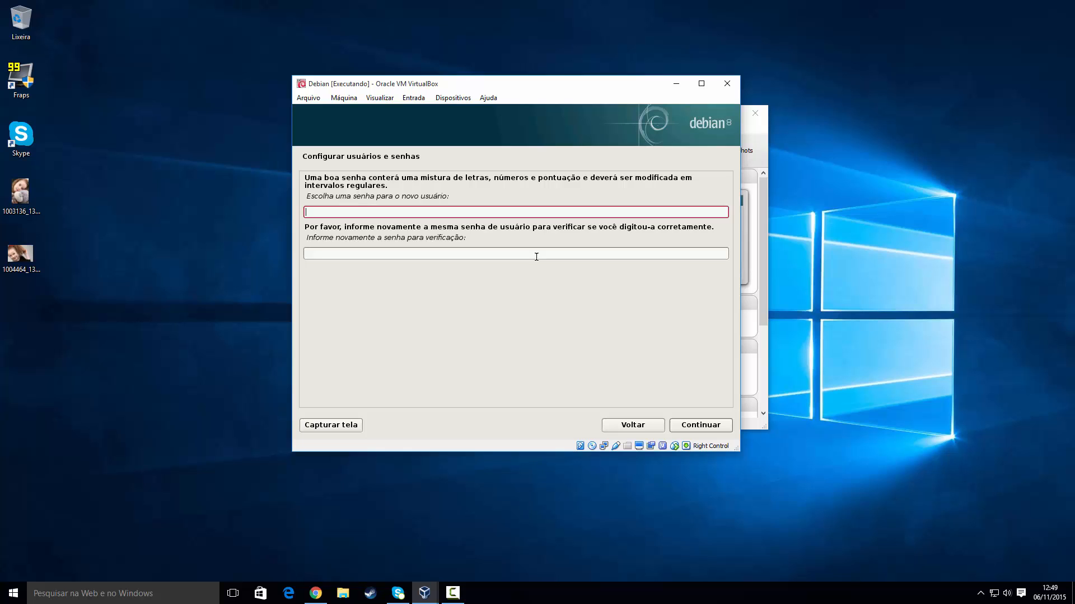
# Step: Enter the new user's password in both fields and continue
pyautogui.write('••••••••')
pyautogui.click(536, 256)
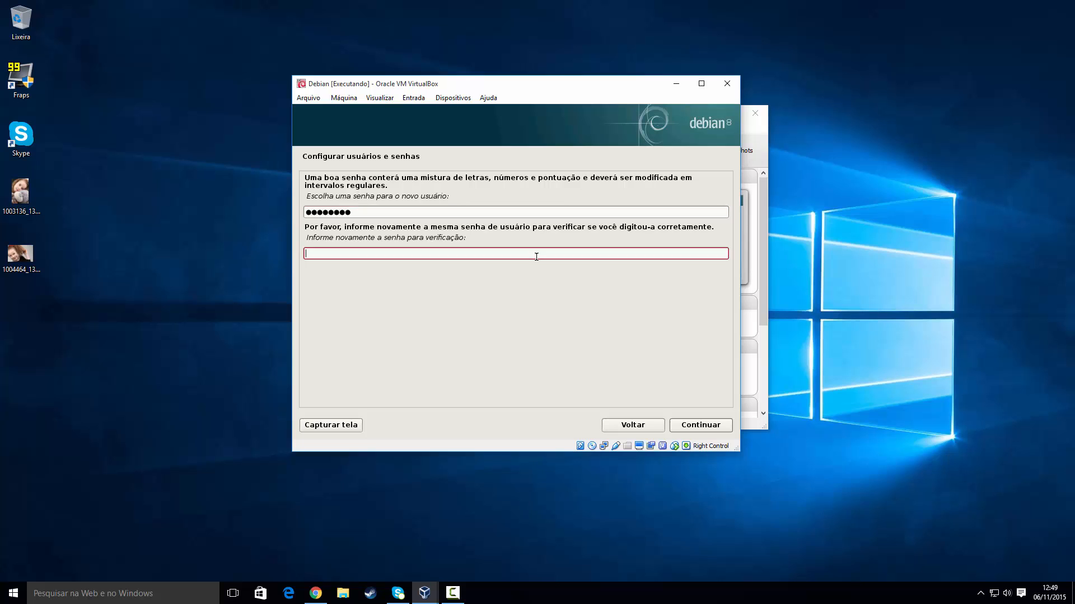
pyautogui.write('••••••••')
pyautogui.click(698, 427)
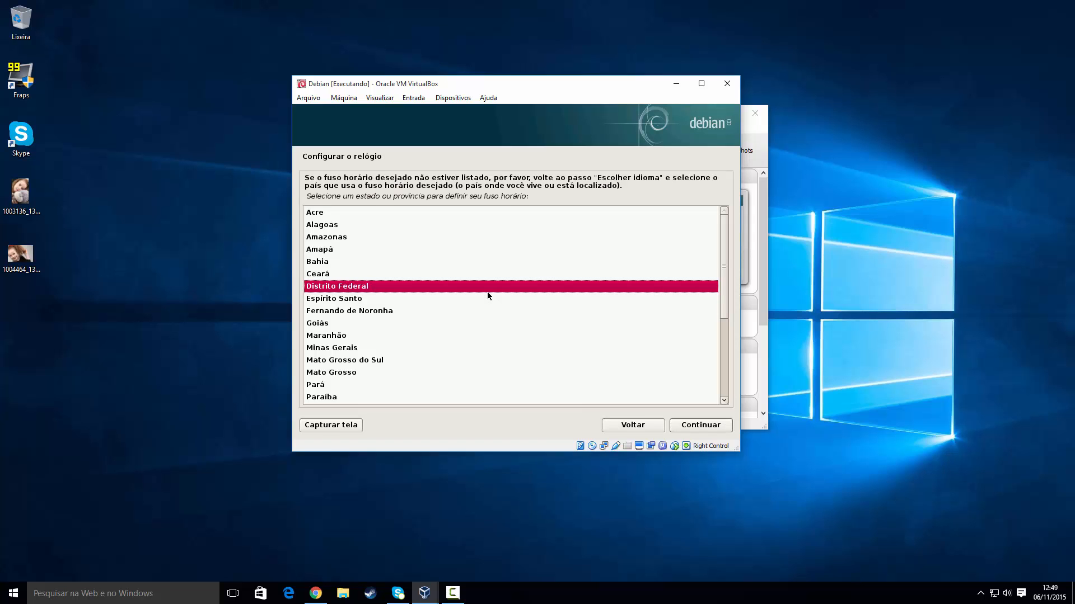
# Step: Choose São Paulo from the state list as the time zone
pyautogui.scroll(-3, 415, 294)
pyautogui.scroll(-2, 415, 300)
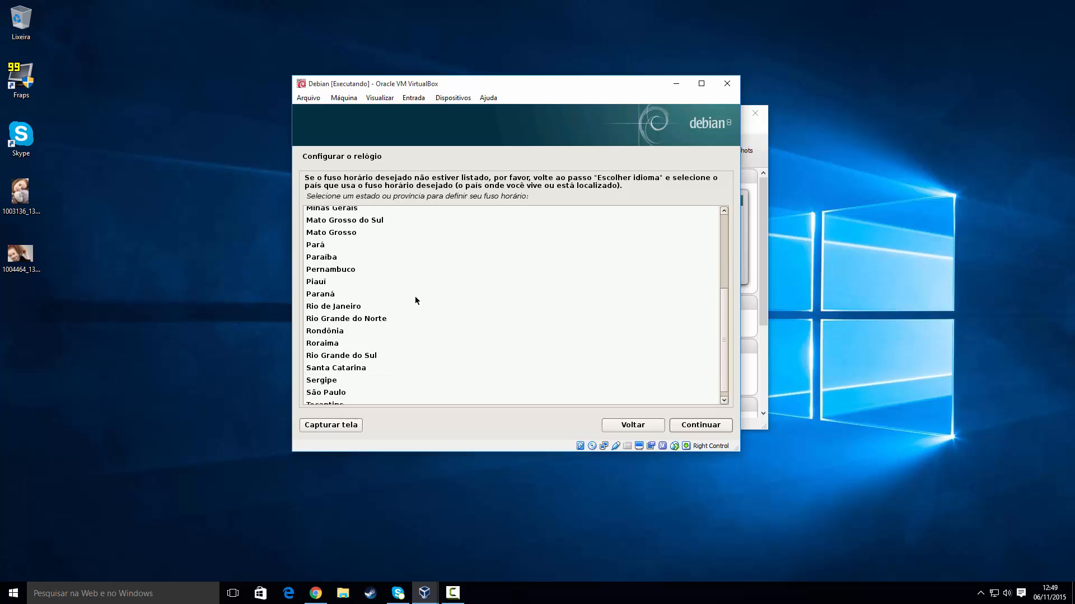
pyautogui.scroll(6, 415, 300)
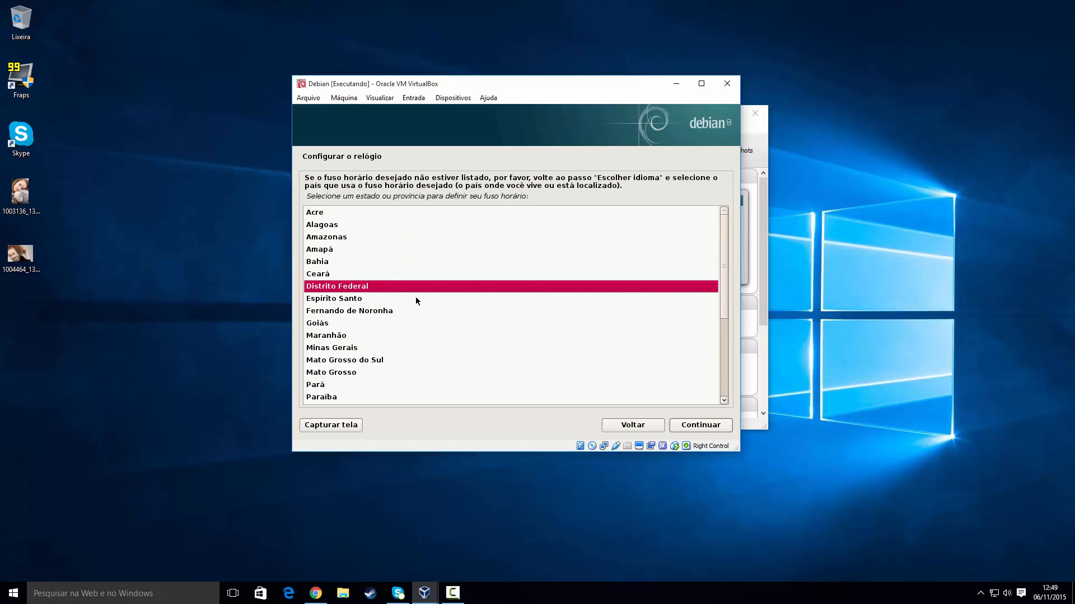
pyautogui.scroll(-5, 416, 298)
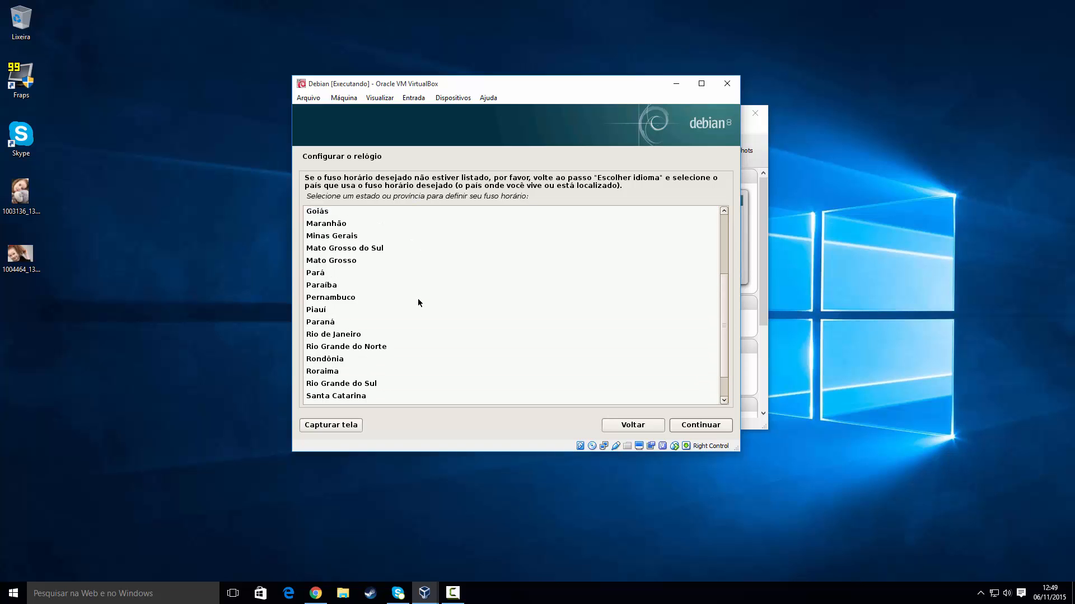
pyautogui.scroll(-1, 420, 303)
pyautogui.click(350, 385)
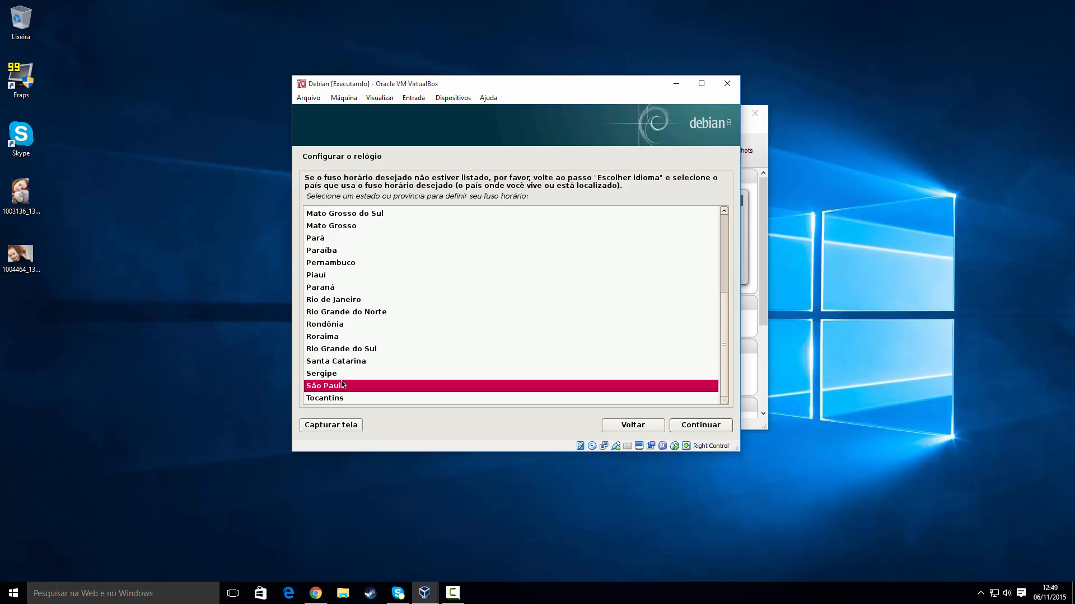
pyautogui.click(691, 426)
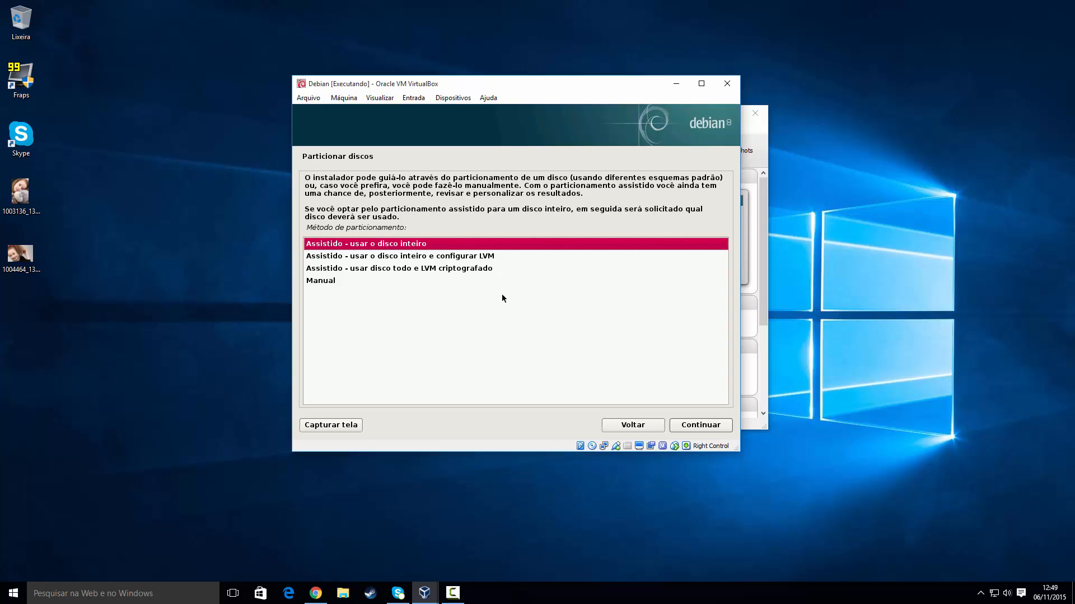
# Step: Pick 'Assistido - usar o disco inteiro' as the partitioning method, after briefly trying manual
pyautogui.click(313, 247)
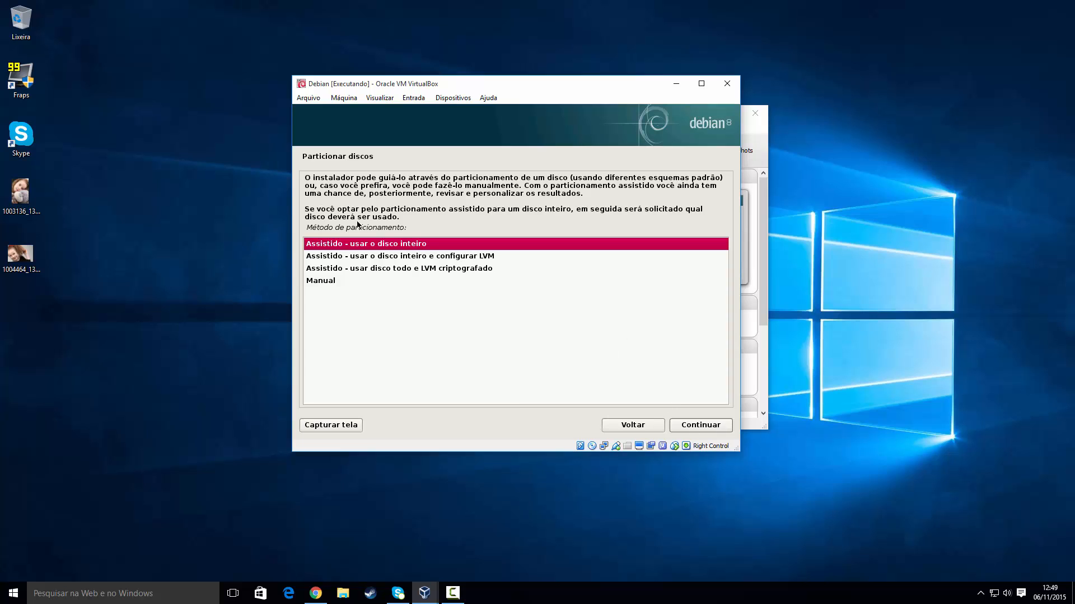
pyautogui.click(321, 280)
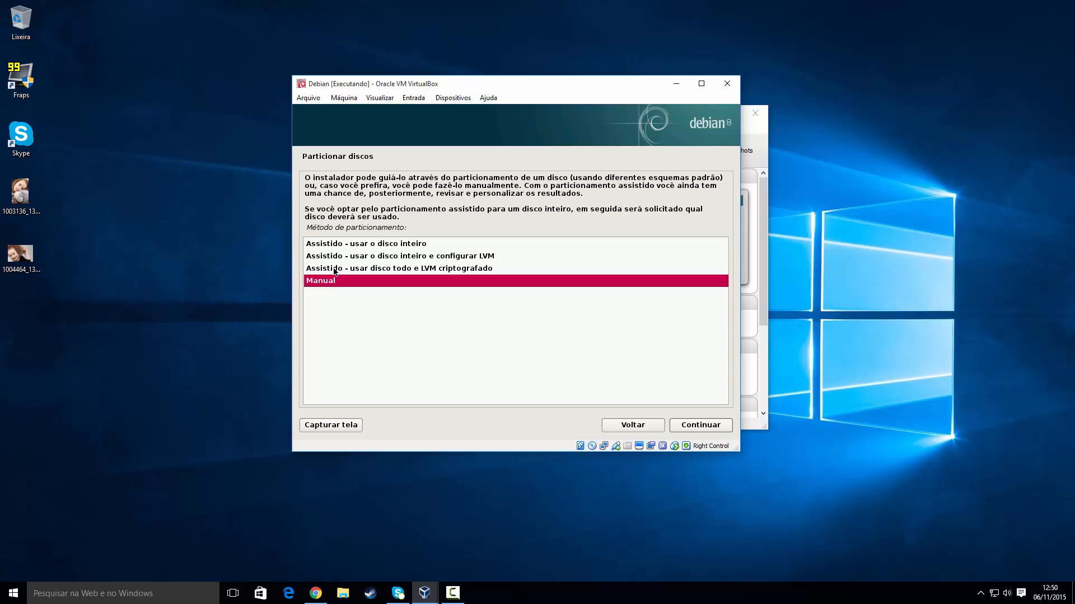
pyautogui.click(337, 250)
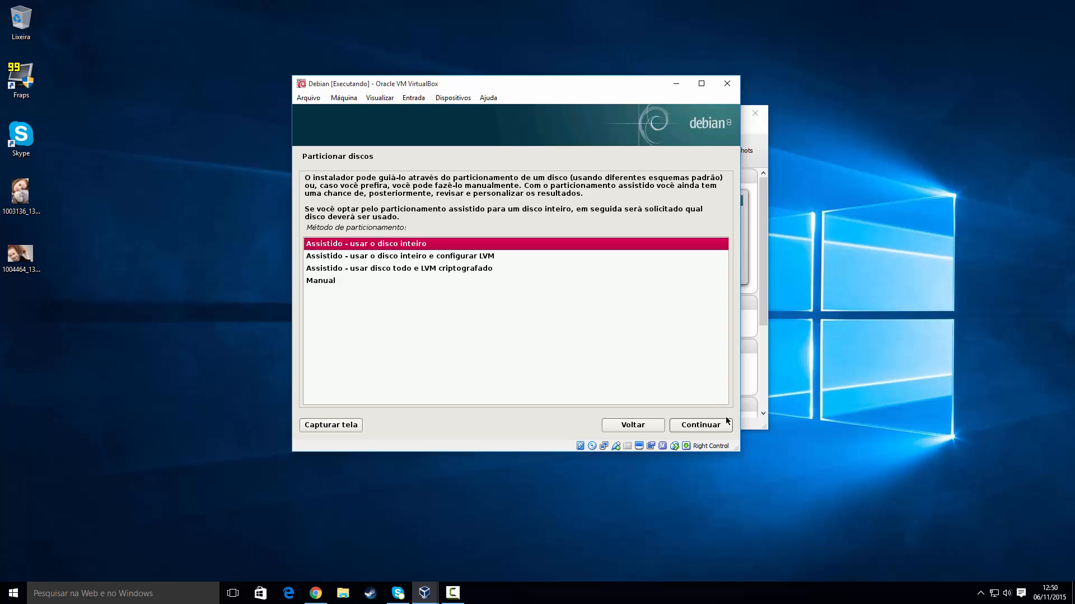
pyautogui.click(697, 427)
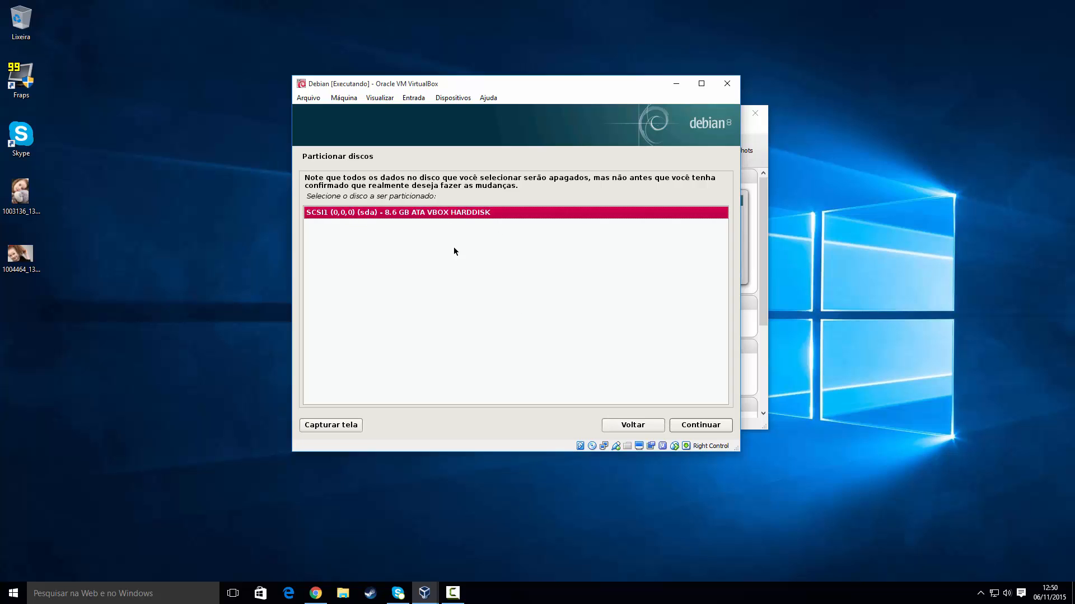
# Step: Partition the 8.6 GB VBOX disk (sda) with separate /home, /var and /tmp partitions
pyautogui.click(433, 216)
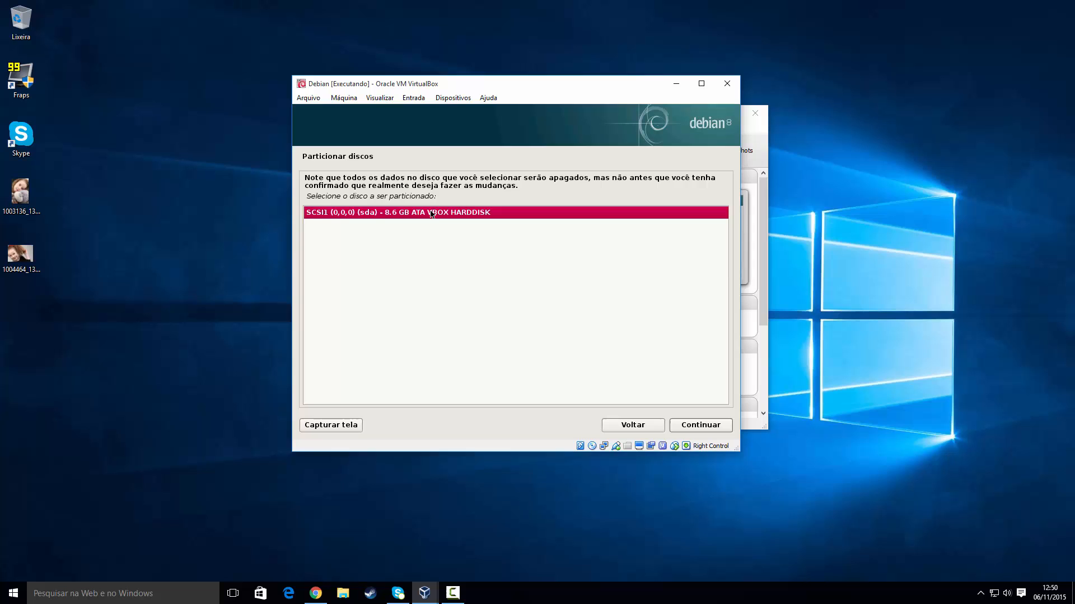
pyautogui.click(716, 423)
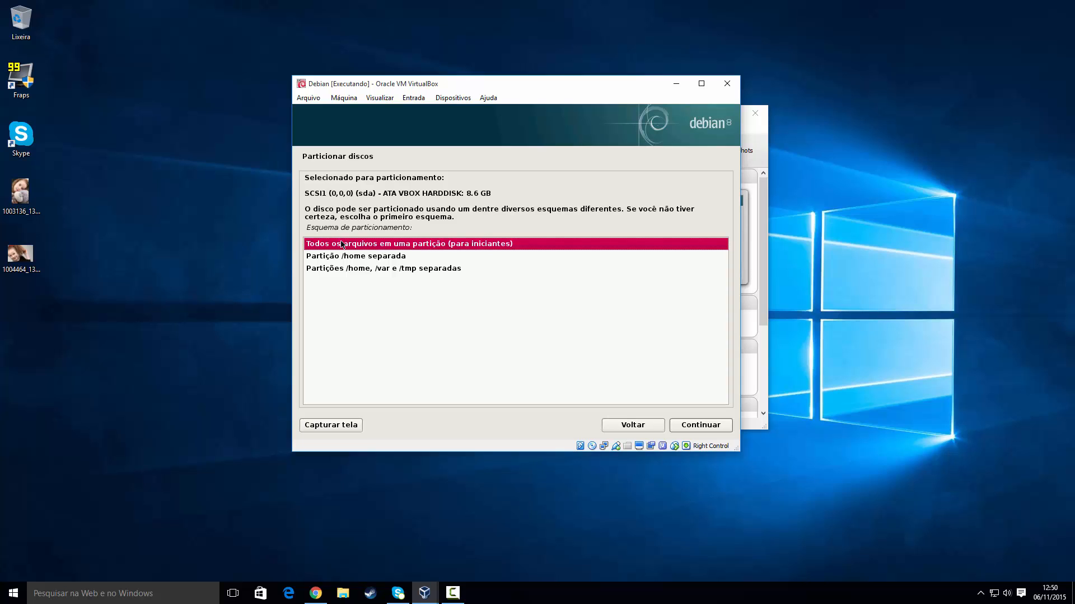
pyautogui.click(346, 271)
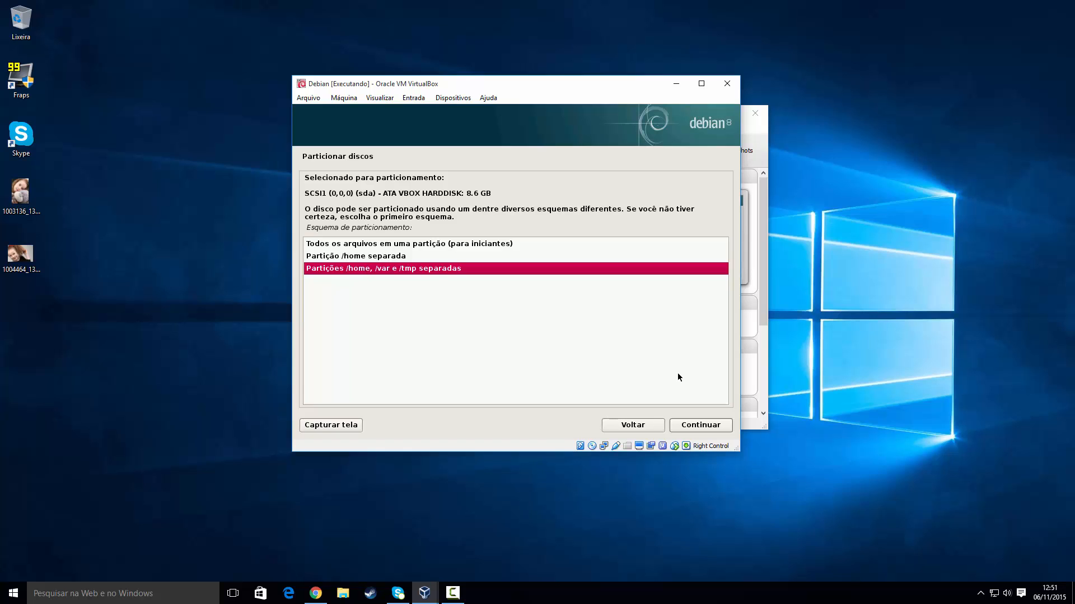
pyautogui.click(693, 427)
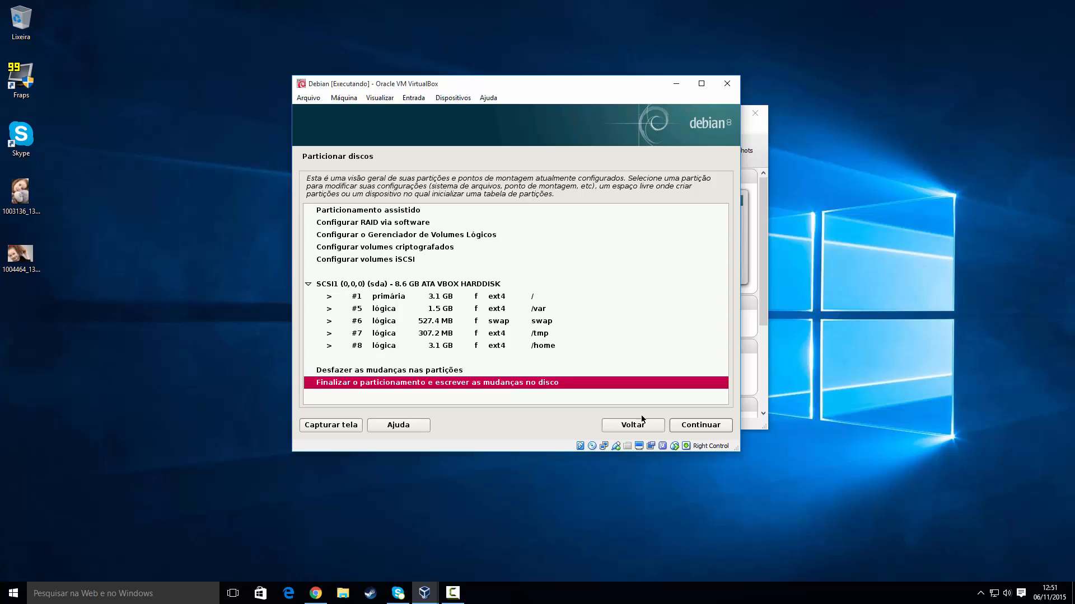
# Step: Finish partitioning and answer Sim to write the changes to disk
pyautogui.click(699, 428)
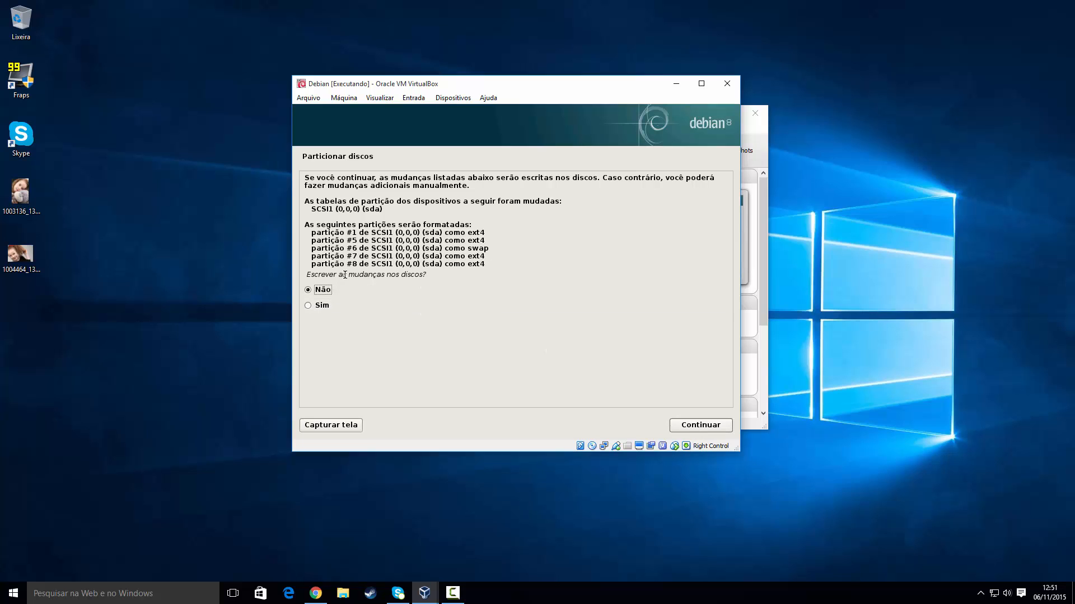
pyautogui.click(319, 306)
pyautogui.click(712, 427)
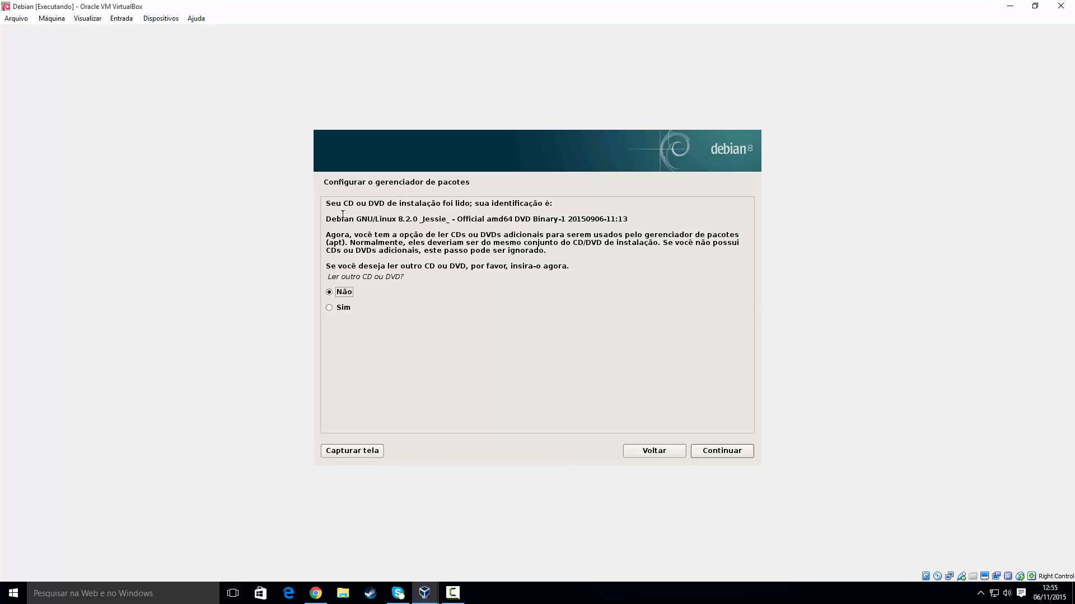
# Step: Review the disc identification text, then answer Não to reading another CD or DVD
pyautogui.moveTo(331, 205); pyautogui.dragTo(538, 205)
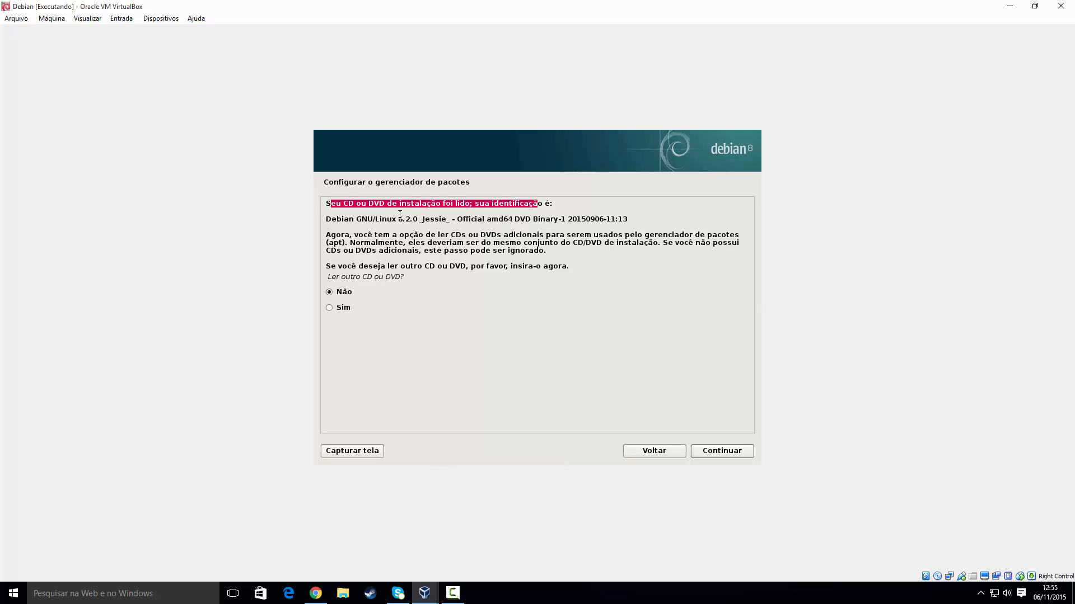
pyautogui.moveTo(747, 205); pyautogui.dragTo(476, 203)
pyautogui.click(429, 212)
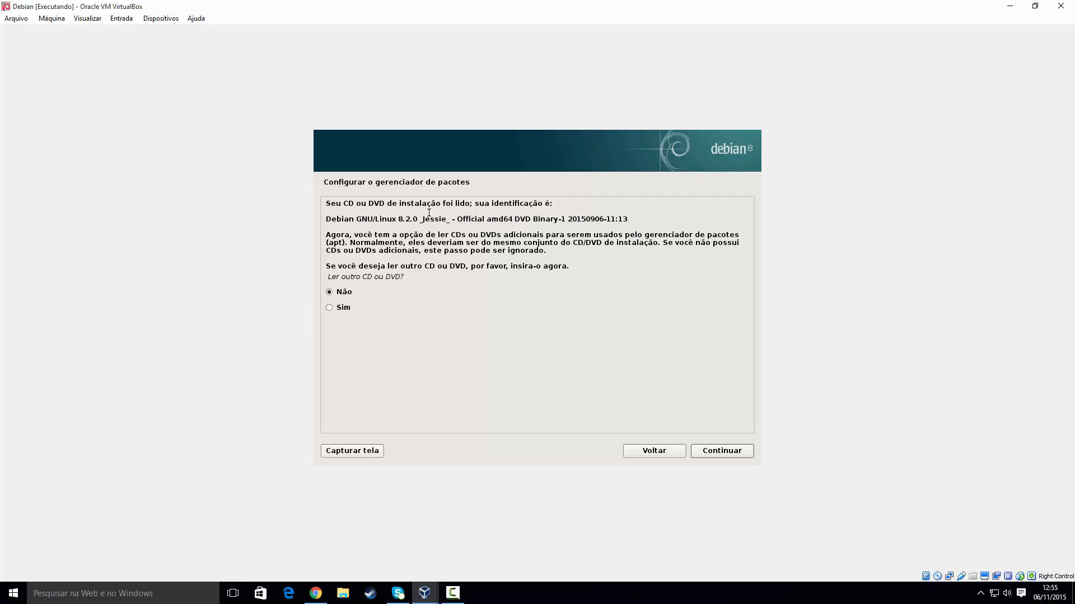
pyautogui.moveTo(326, 222); pyautogui.dragTo(332, 221)
pyautogui.click(346, 226)
pyautogui.moveTo(356, 222); pyautogui.dragTo(430, 225)
pyautogui.click(652, 221)
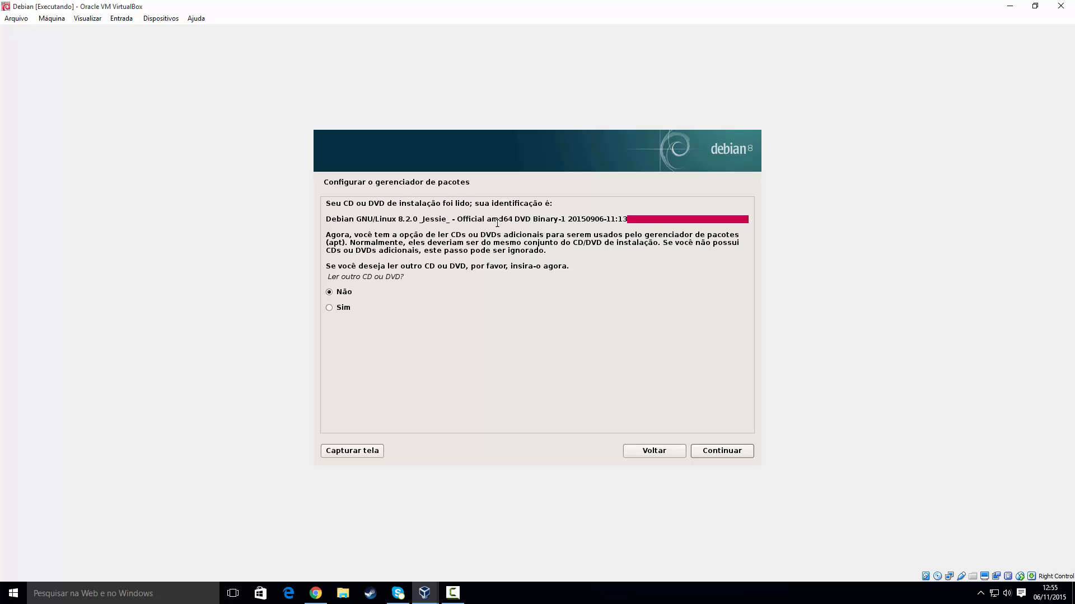
pyautogui.click(581, 247)
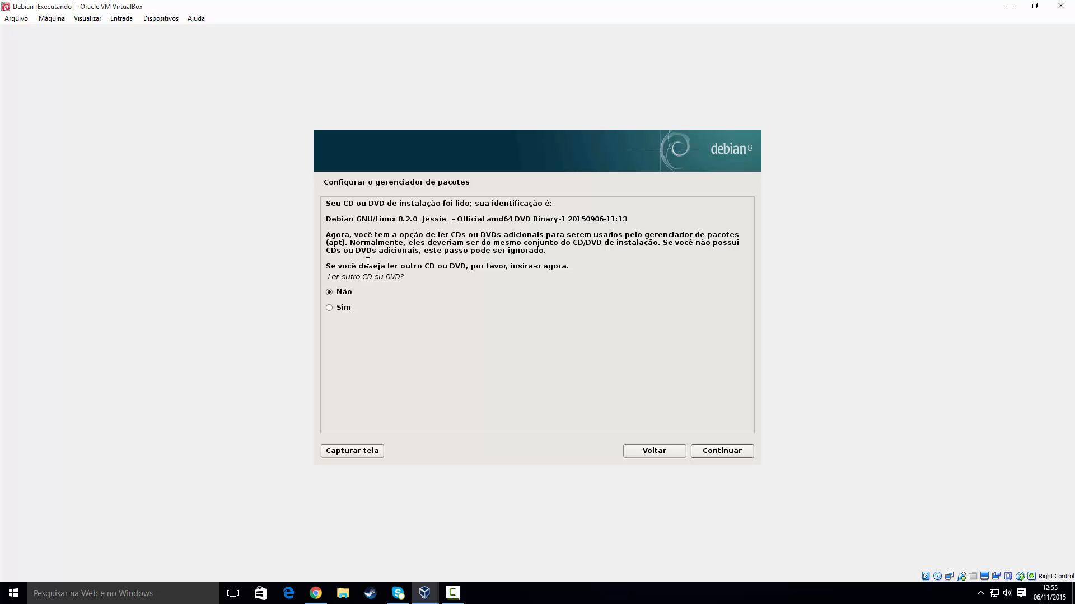
pyautogui.click(344, 295)
pyautogui.moveTo(330, 280); pyautogui.dragTo(428, 290)
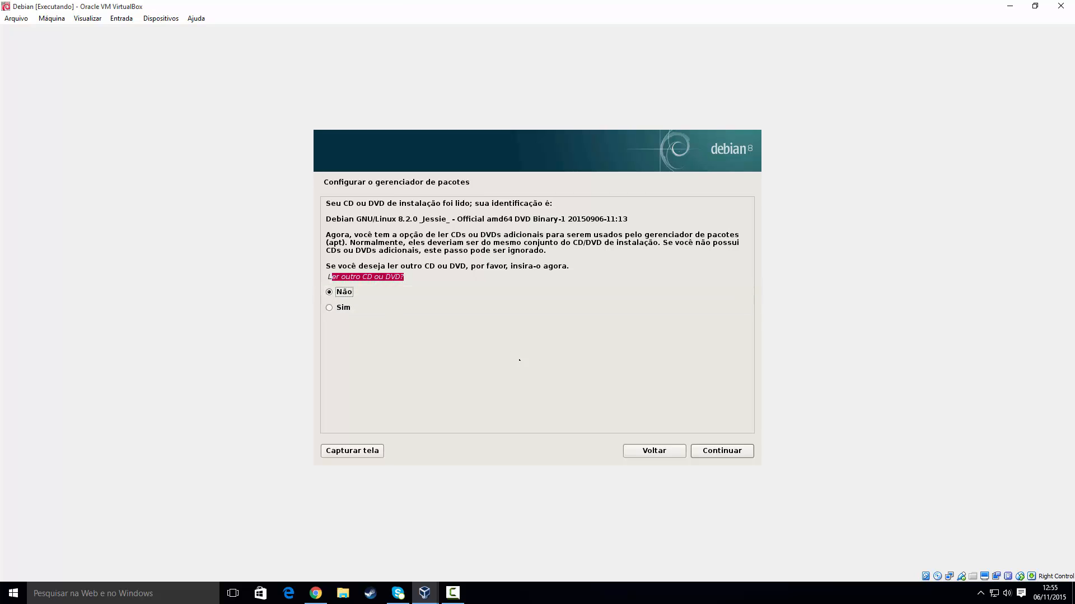
pyautogui.click(721, 451)
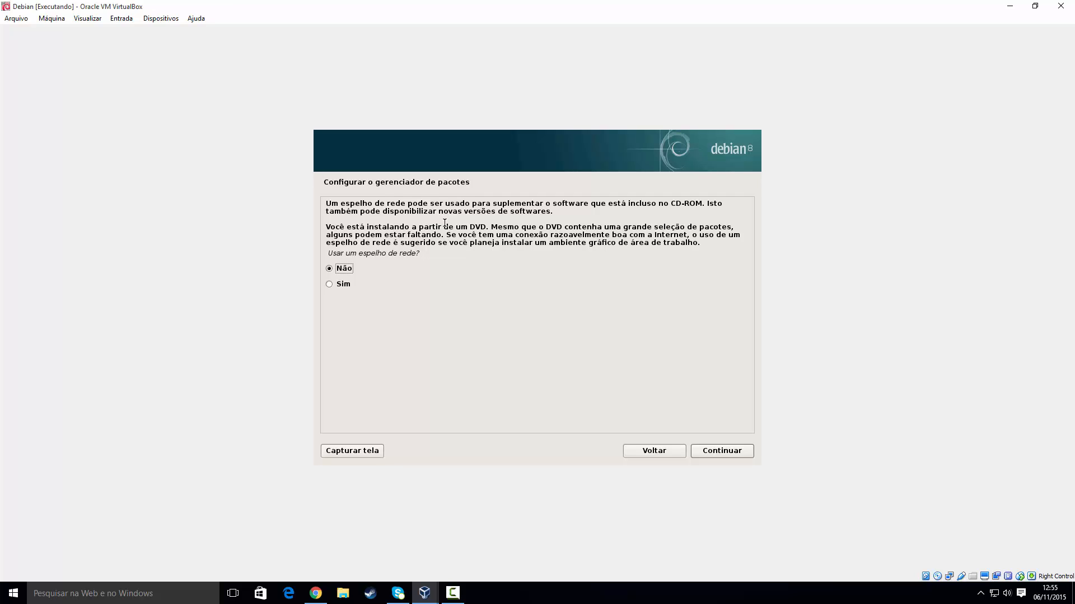
# Step: Answer Não to 'Usar um espelho de rede?' and continue
pyautogui.moveTo(341, 212); pyautogui.dragTo(568, 209)
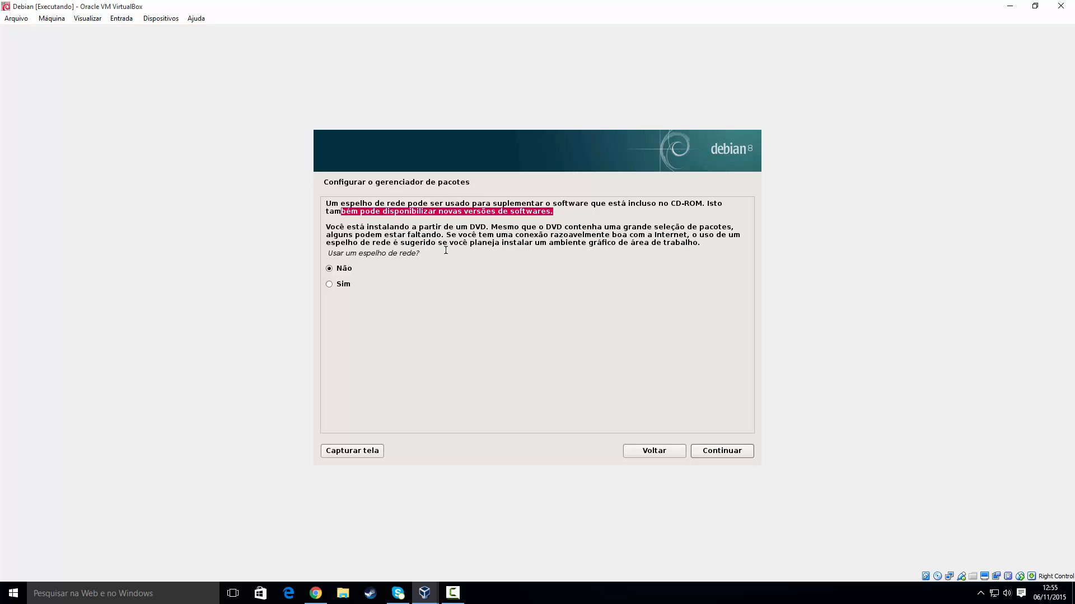
pyautogui.click(331, 270)
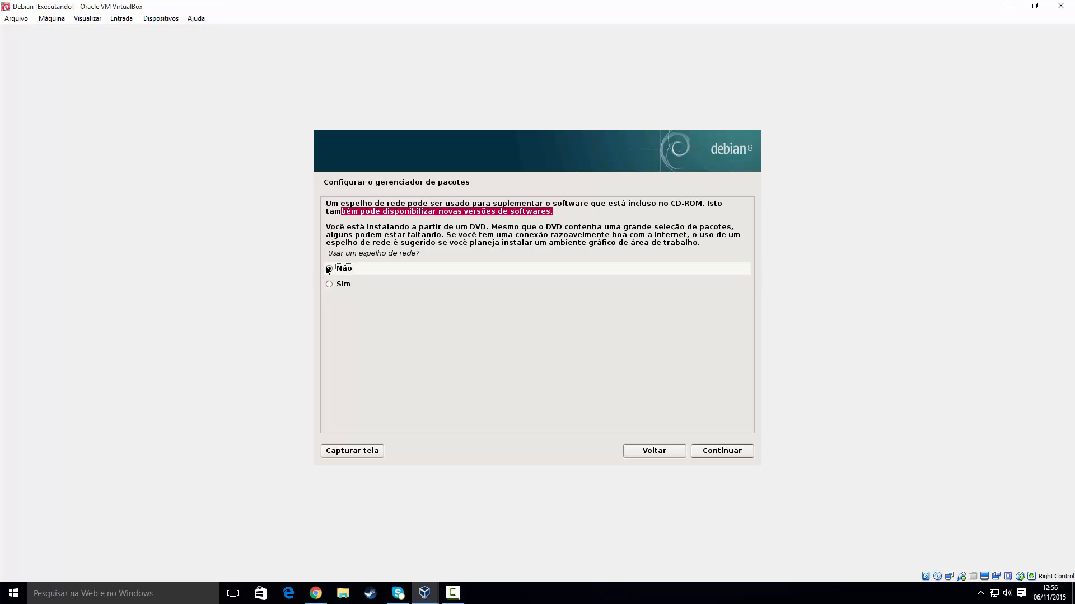
pyautogui.click(718, 455)
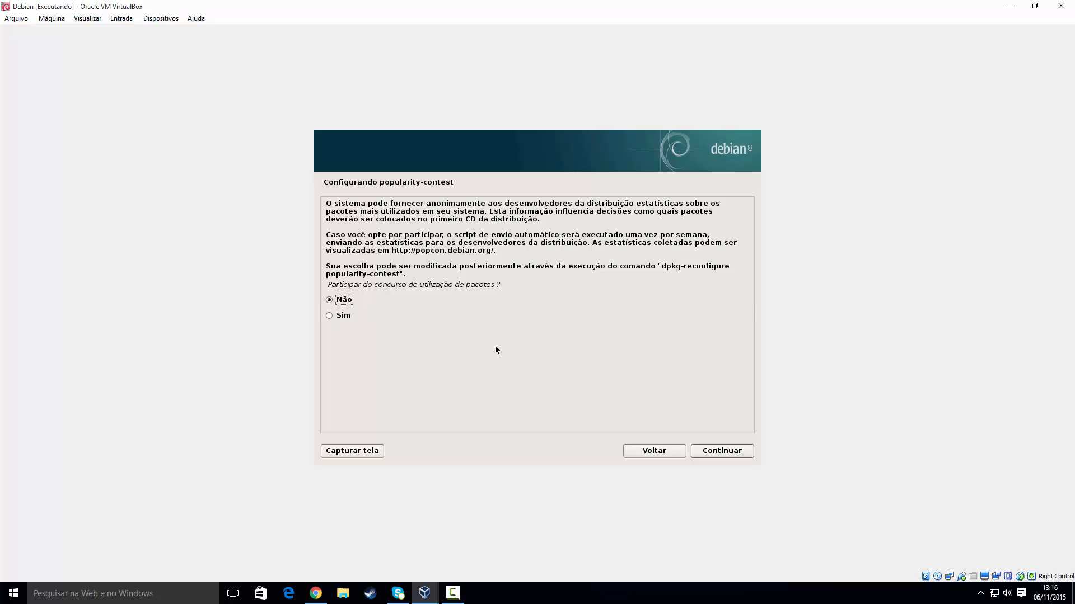
# Step: Decline the popularity contest with 'Não' and continue to software selection
pyautogui.press('Return')
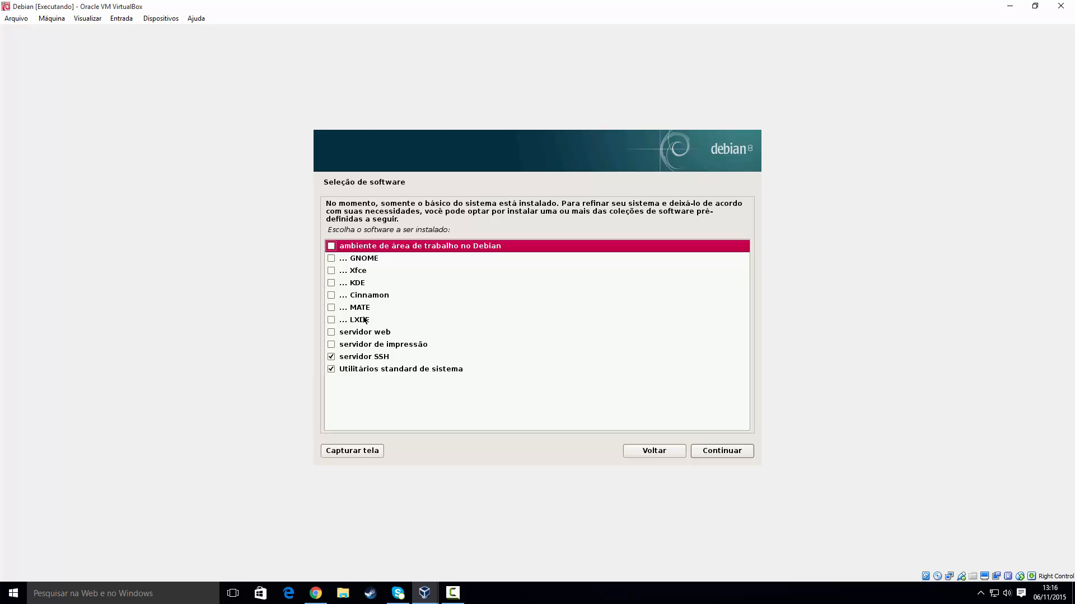
# Step: Add 'ambiente de área de trabalho no Debian' and Xfce, leave web server unticked, and install
pyautogui.click(330, 332)
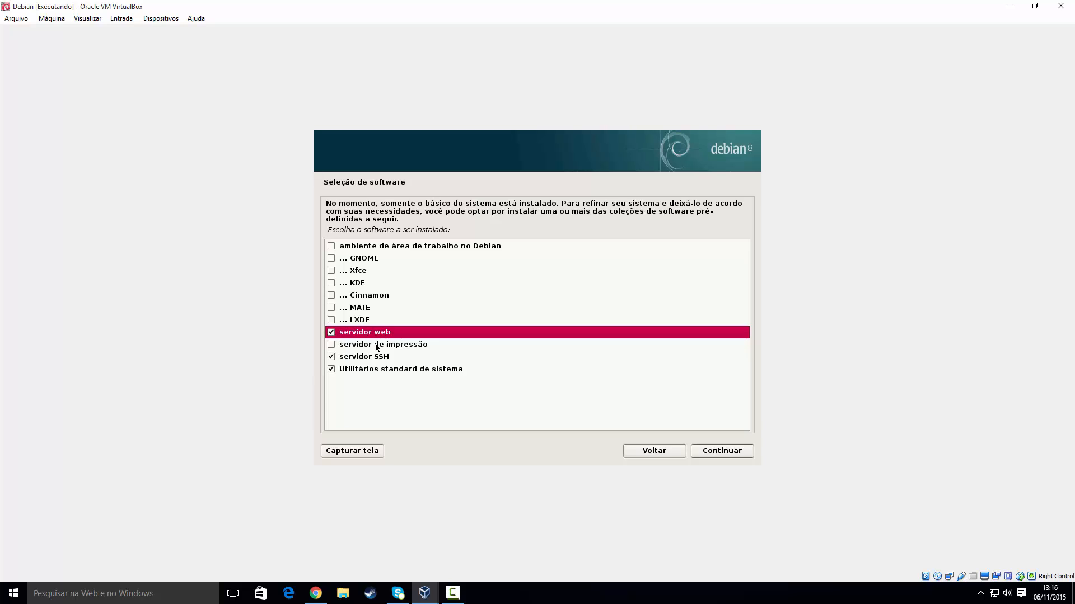
pyautogui.click(329, 334)
pyautogui.click(334, 246)
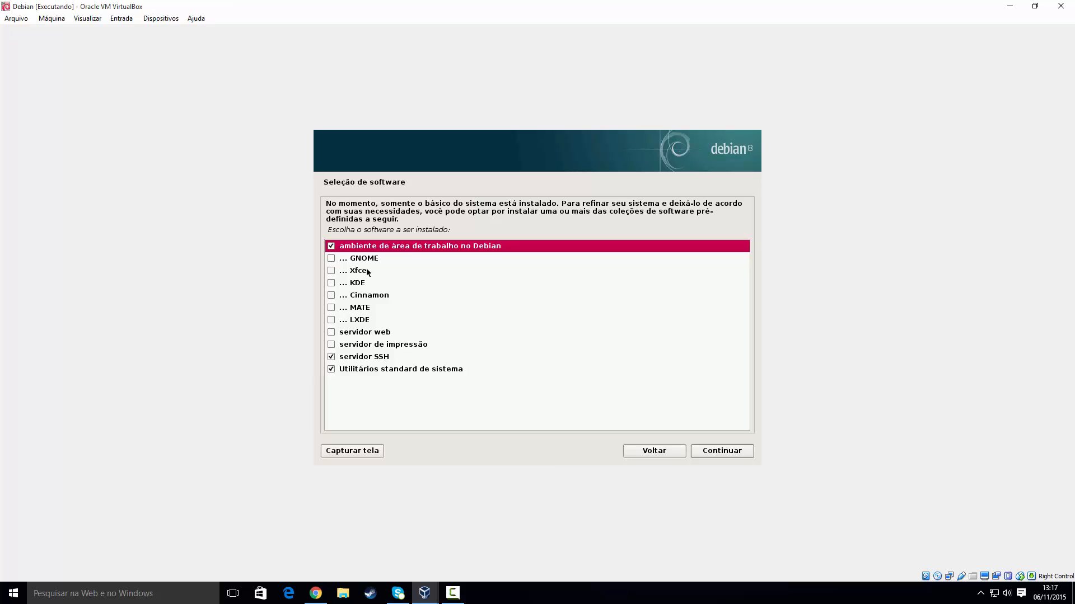
pyautogui.click(331, 271)
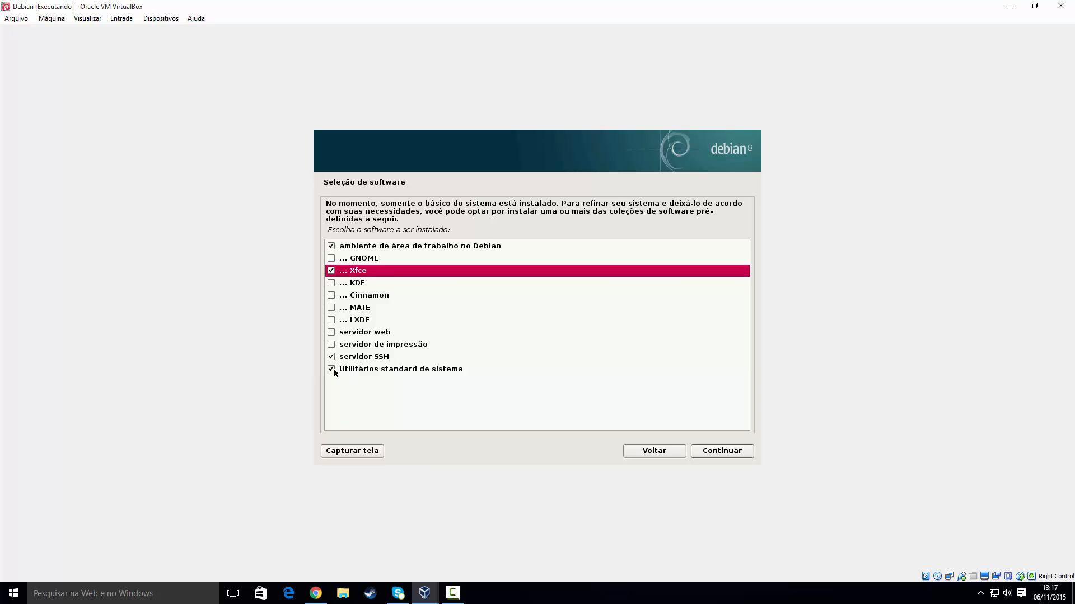
pyautogui.click(720, 452)
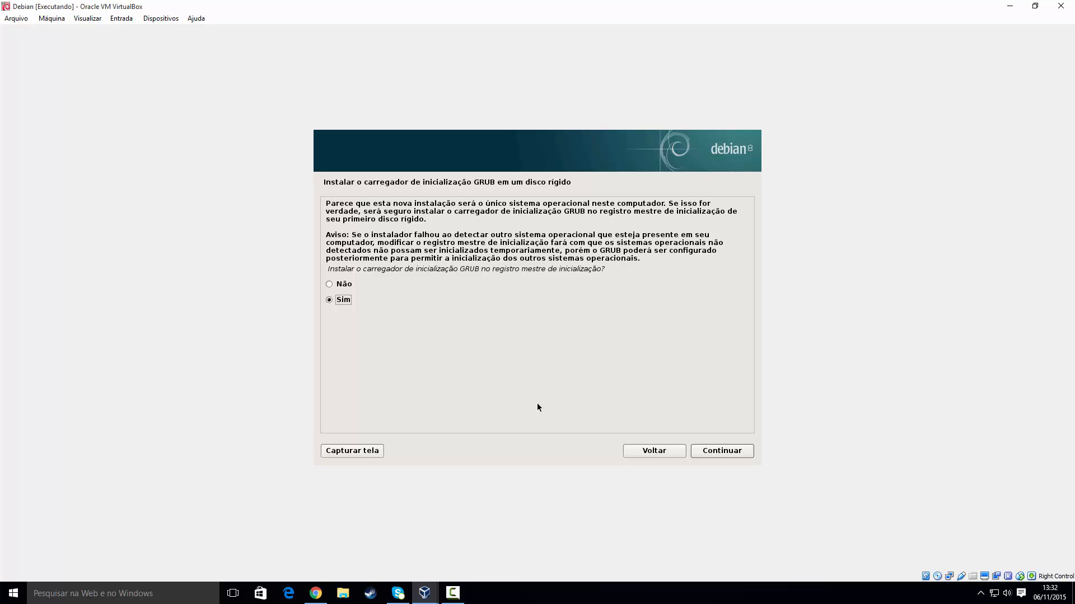
# Step: Accept 'Sim' to install GRUB into the master boot record
pyautogui.click(748, 450)
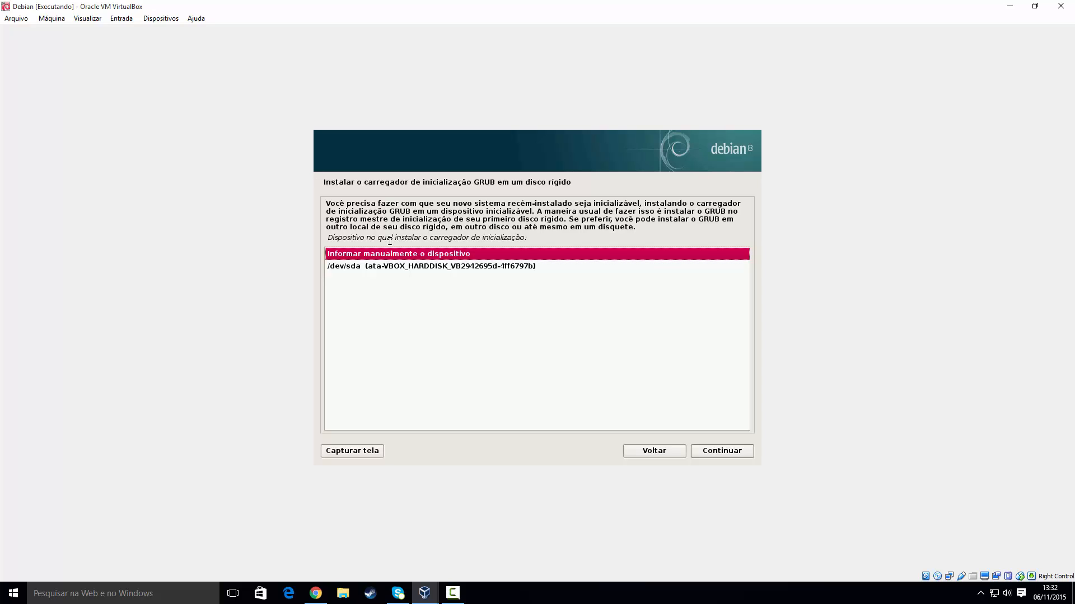
# Step: Install GRUB onto /dev/sda (ata-VBOX_HARDDISK)
pyautogui.click(389, 266)
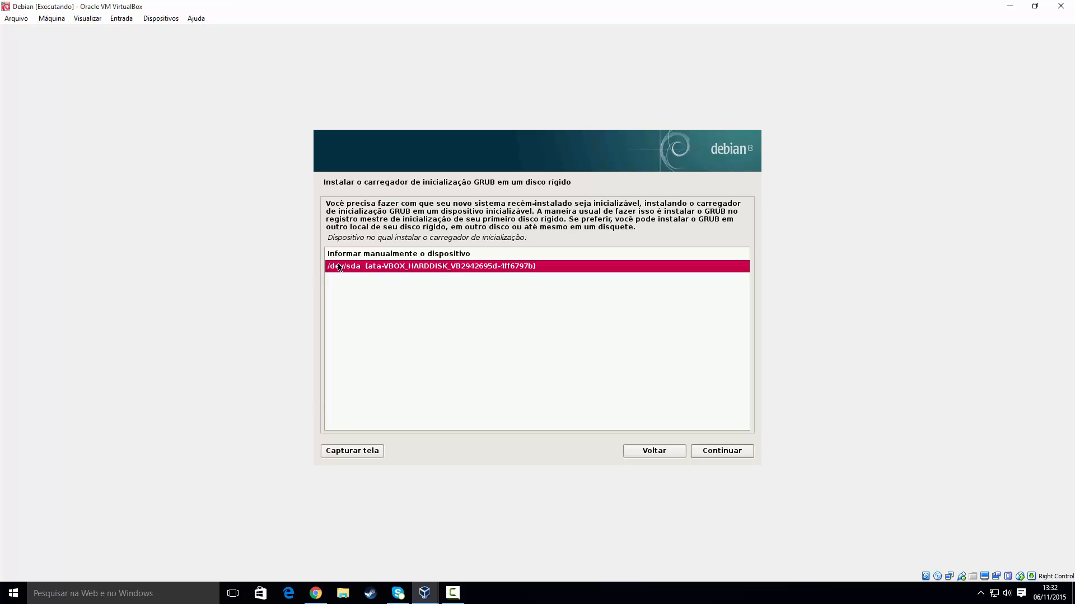
pyautogui.click(721, 450)
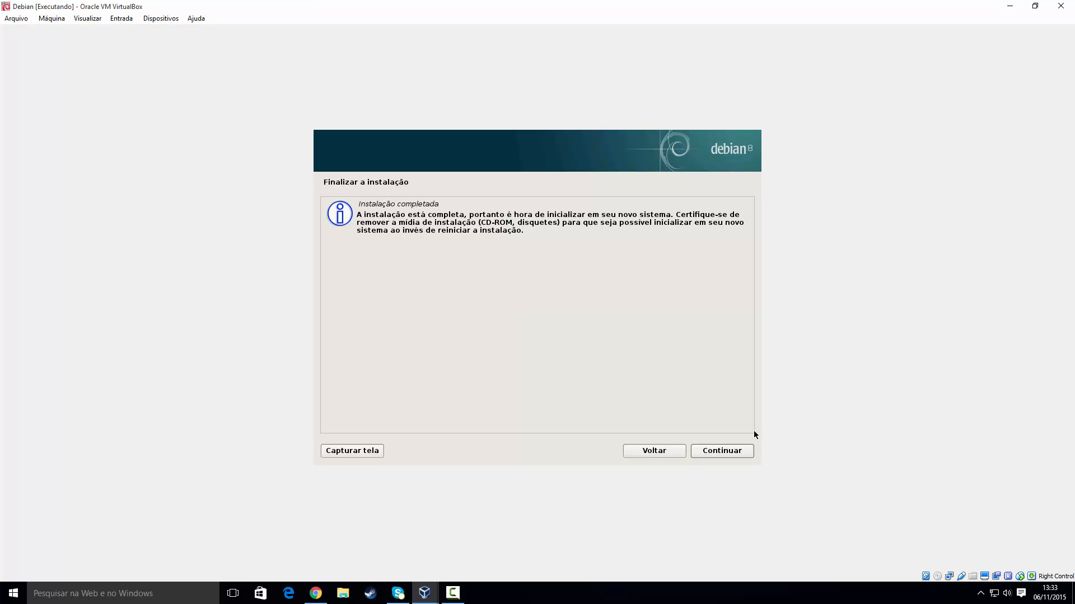
# Step: Finish the install, boot the Debian GNU/Linux GRUB entry, and restore the VM window from fullscreen
pyautogui.click(742, 451)
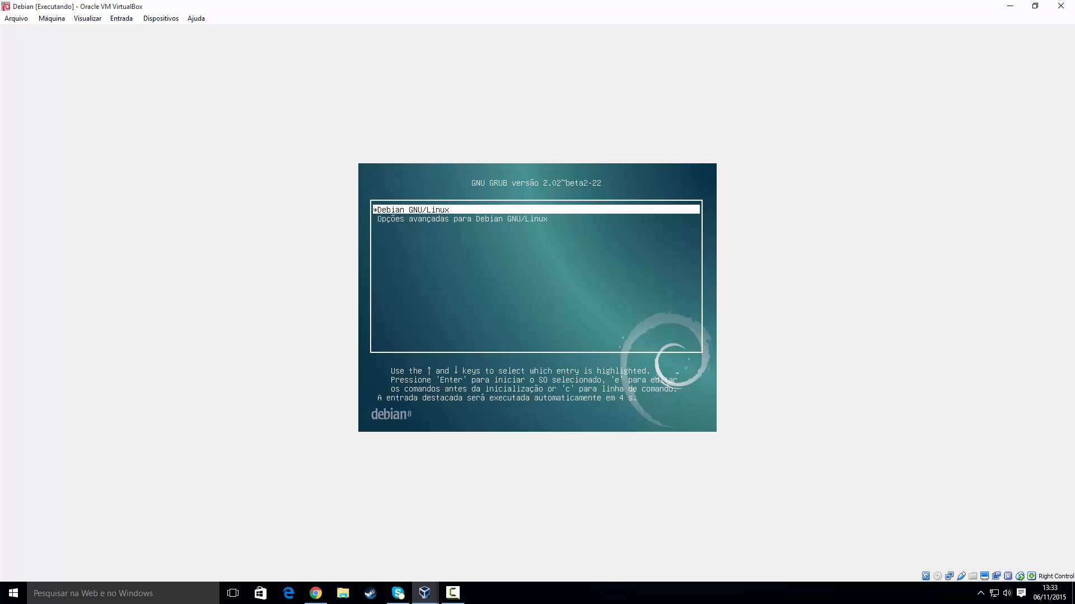
pyautogui.press('Return')
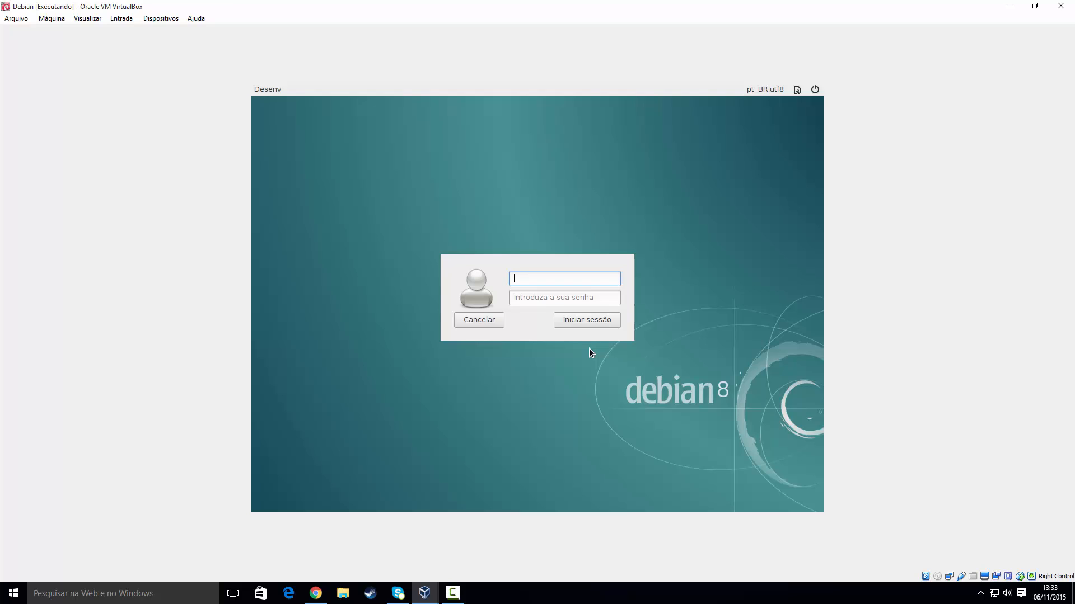
pyautogui.press('super+Down')
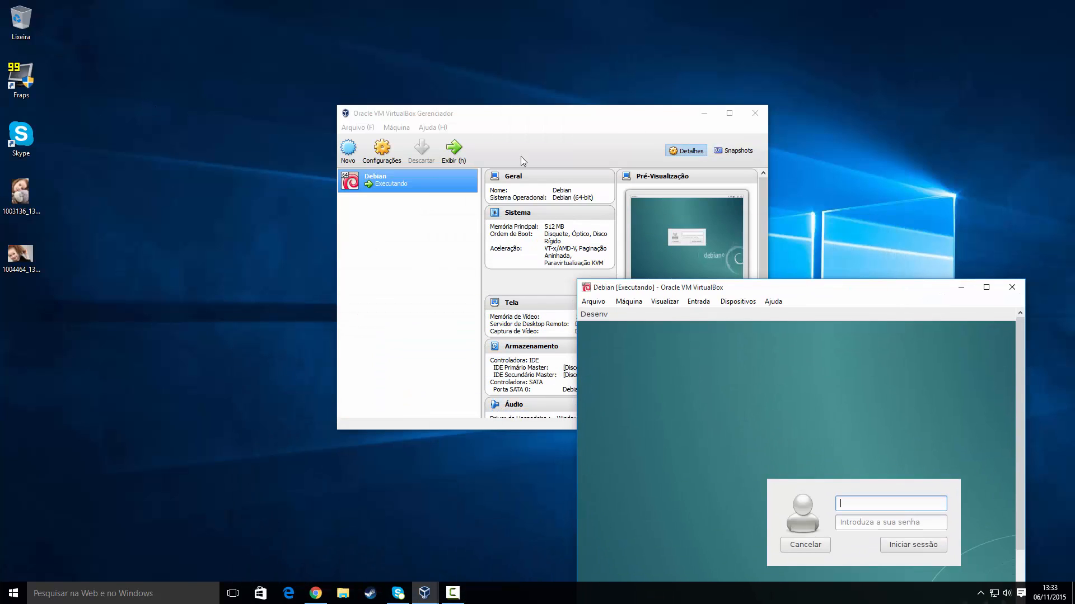
# Step: Maximize the Debian VM window by dragging its title bar to the screen top
pyautogui.moveTo(686, 398); pyautogui.dragTo(411, 5)
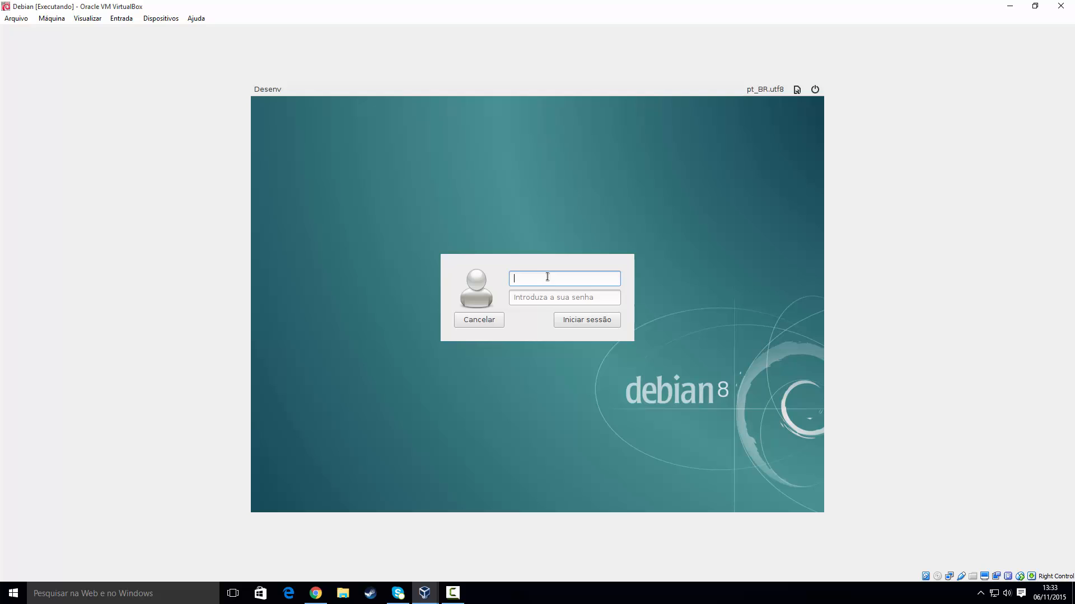
# Step: Enter the username and account password at the Desenv login screen and submit
pyautogui.write('marcus')
pyautogui.press('Tab')
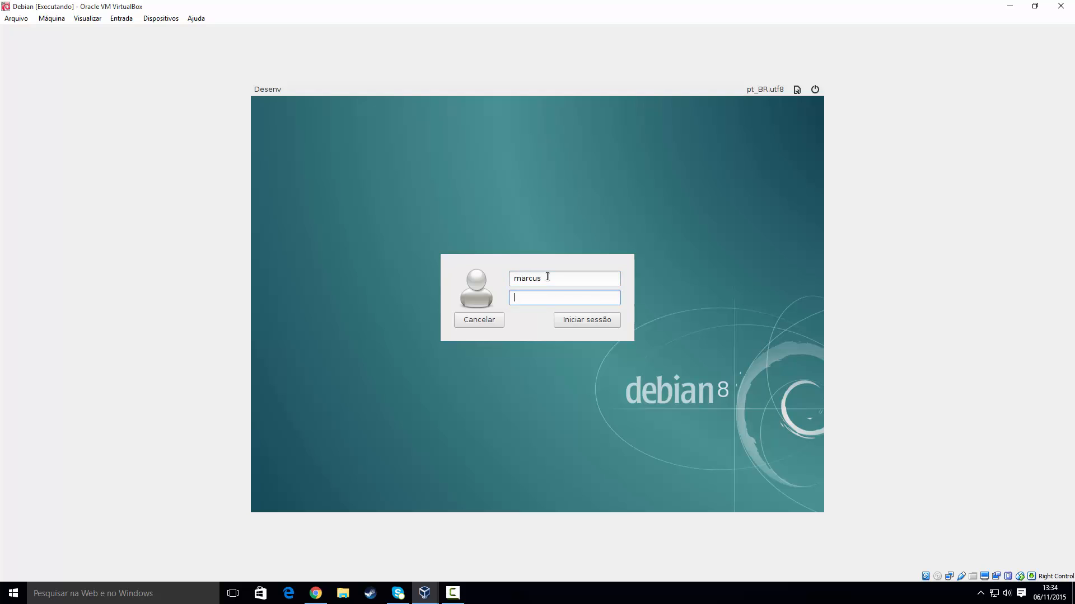
pyautogui.write('••••')
pyautogui.hotkey('shift', 'Left')
pyautogui.hotkey('shift', 'Left')
pyautogui.hotkey('shift', 'Left')
pyautogui.hotkey('shift', 'Left')
pyautogui.hotkey('shift', 'Left')
pyautogui.write('••••••••')
pyautogui.press('Return')
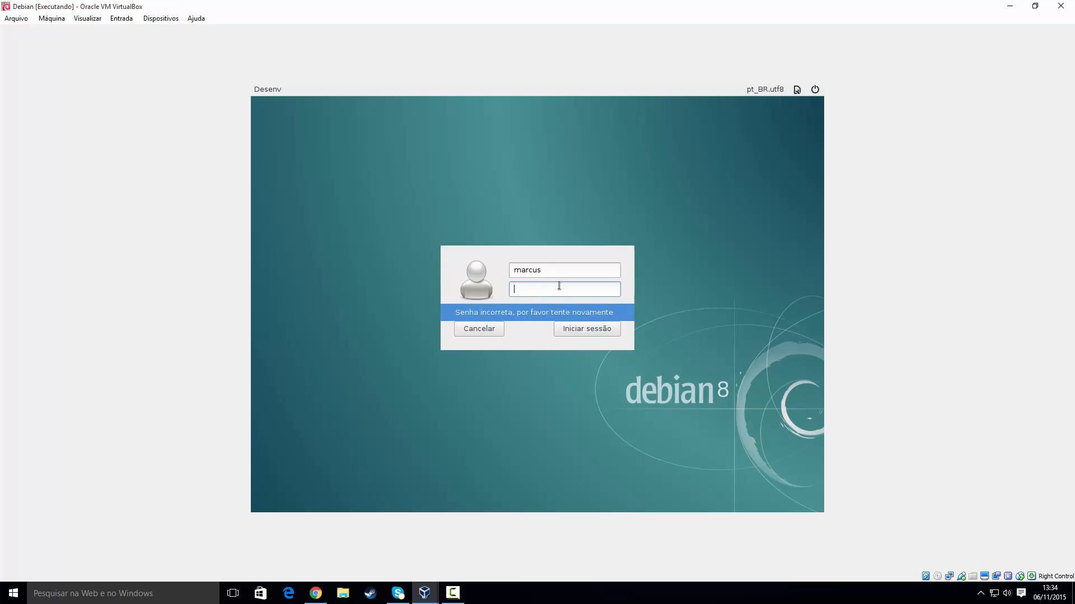
# Step: After the incorrect-password message, retype the account password and log in
pyautogui.write('•••••')
pyautogui.press('BackSpace')
pyautogui.press('BackSpace')
pyautogui.press('BackSpace')
pyautogui.write('•••••••')
pyautogui.press('Return')
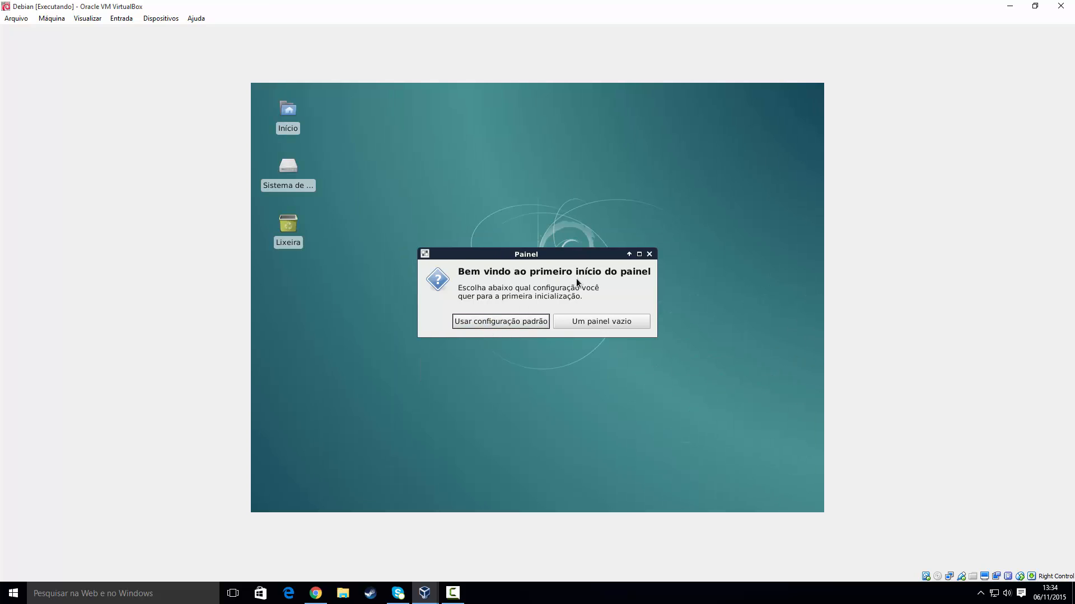
# Step: Choose 'Usar configuração padrão' in the Painel welcome dialog for the default Xfce panels
pyautogui.click(496, 322)
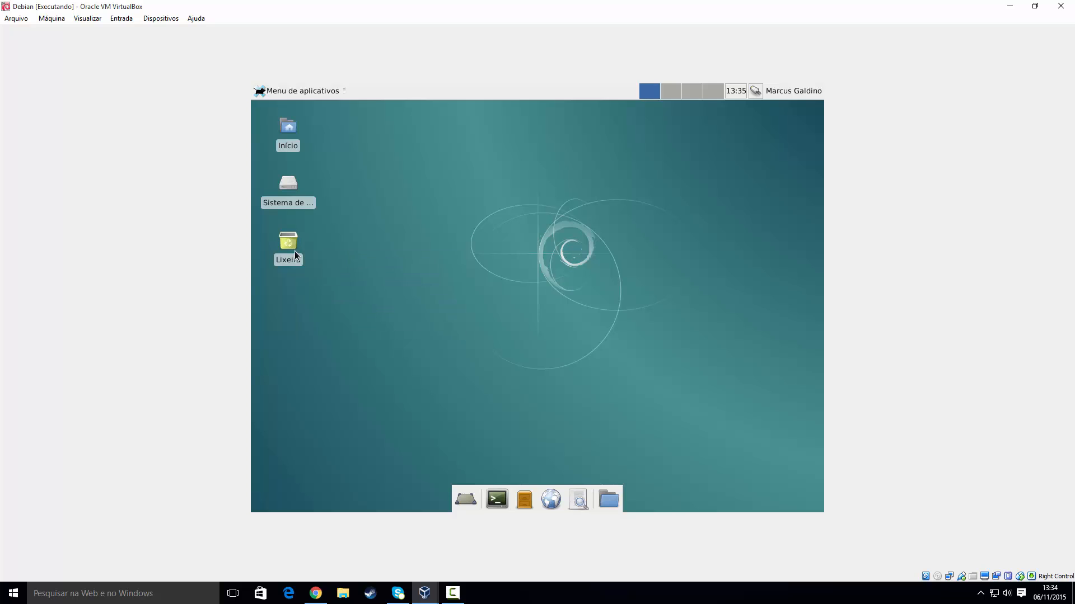
pyautogui.moveTo(291, 249)
pyautogui.moveTo(291, 196)
pyautogui.moveTo(297, 248)
pyautogui.moveTo(289, 192)
pyautogui.moveTo(286, 147)
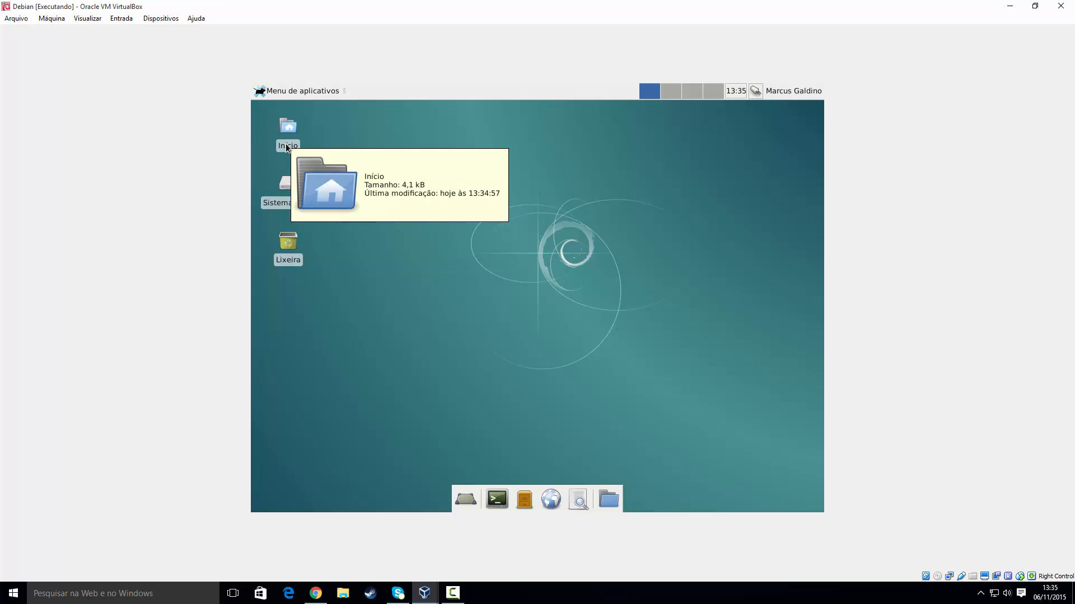